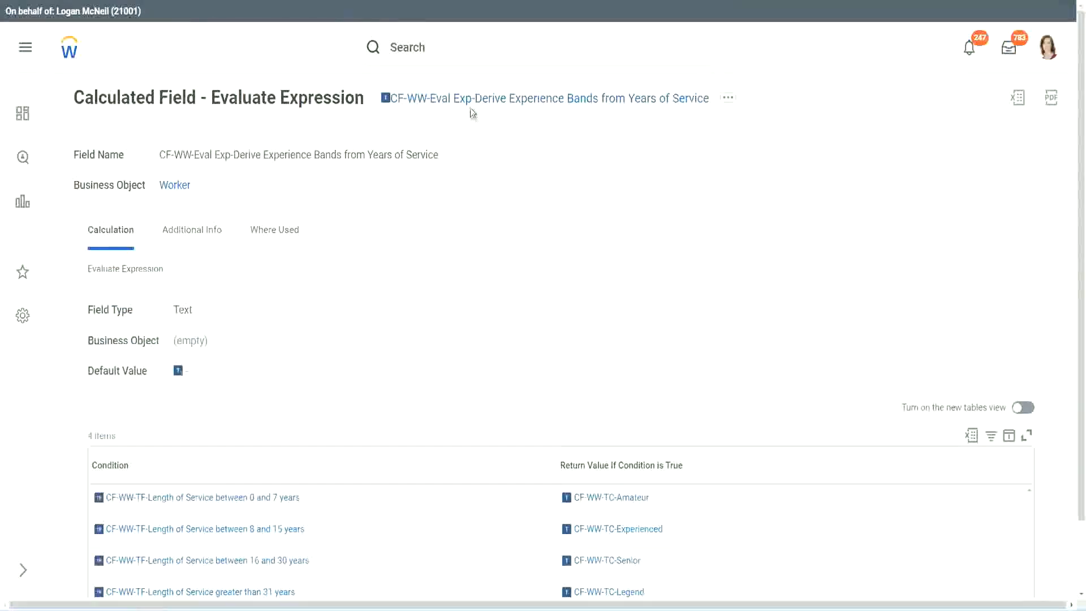
- Copy the current calculated field's name and open the Create Calculated Field task by searching for "create calc field"
right_click(470, 107)
click(508, 169)
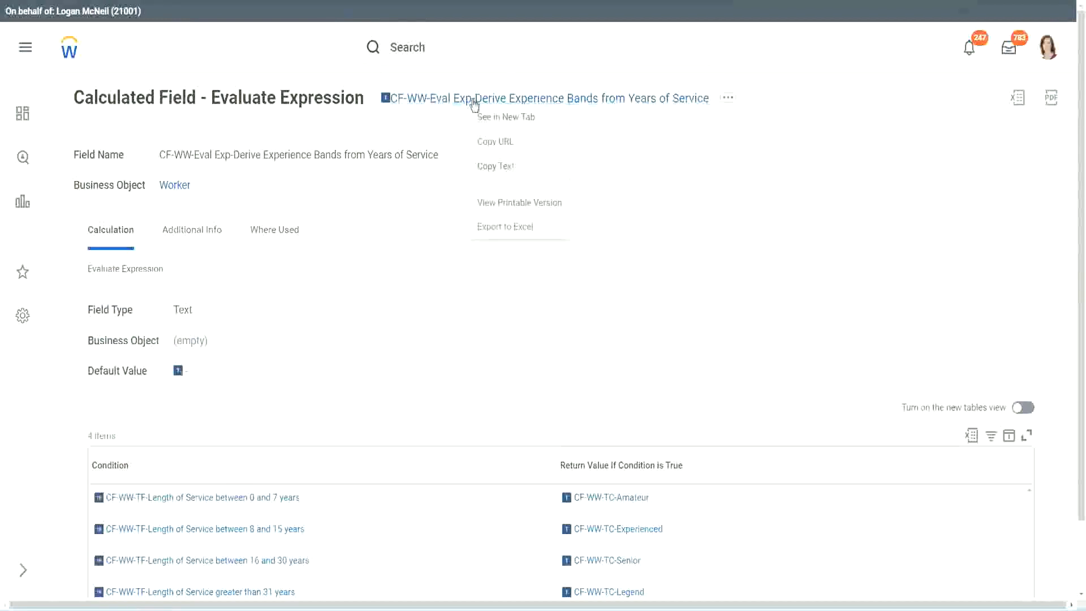
click(447, 52)
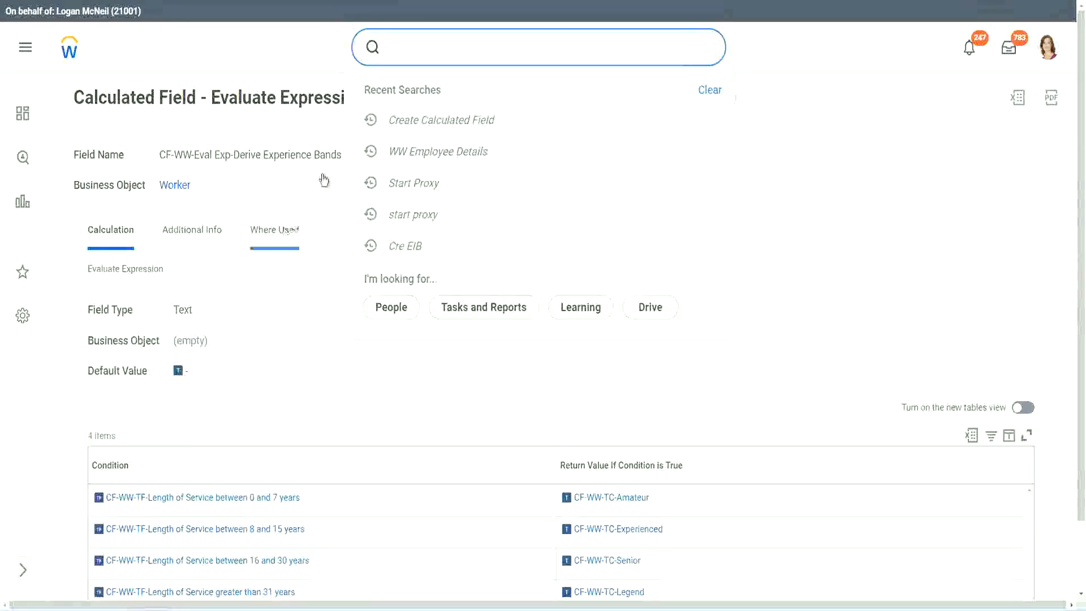
click(697, 105)
click(430, 42)
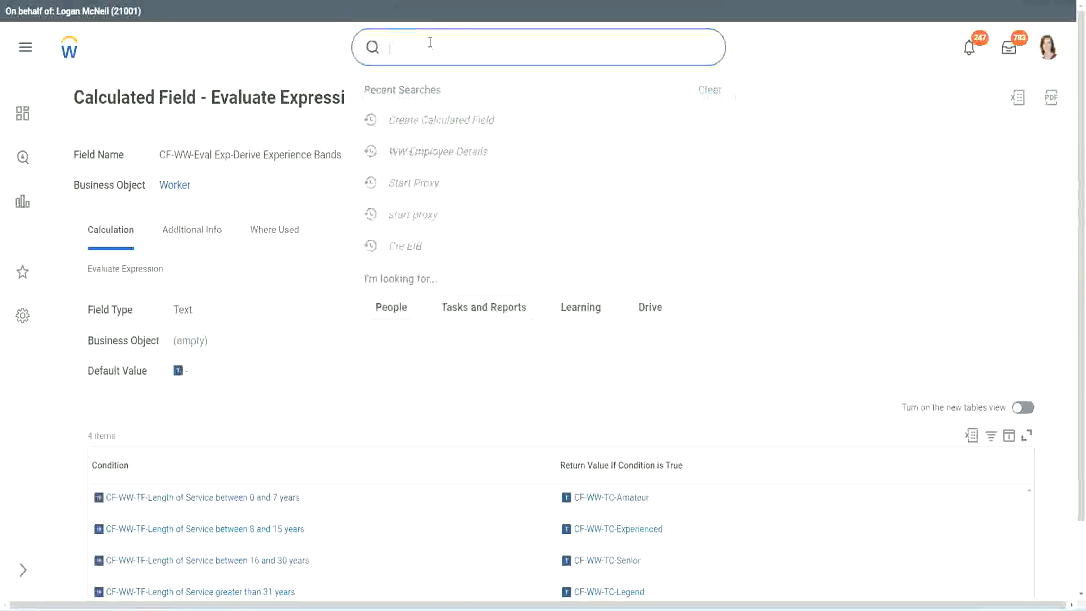
text(create calc)
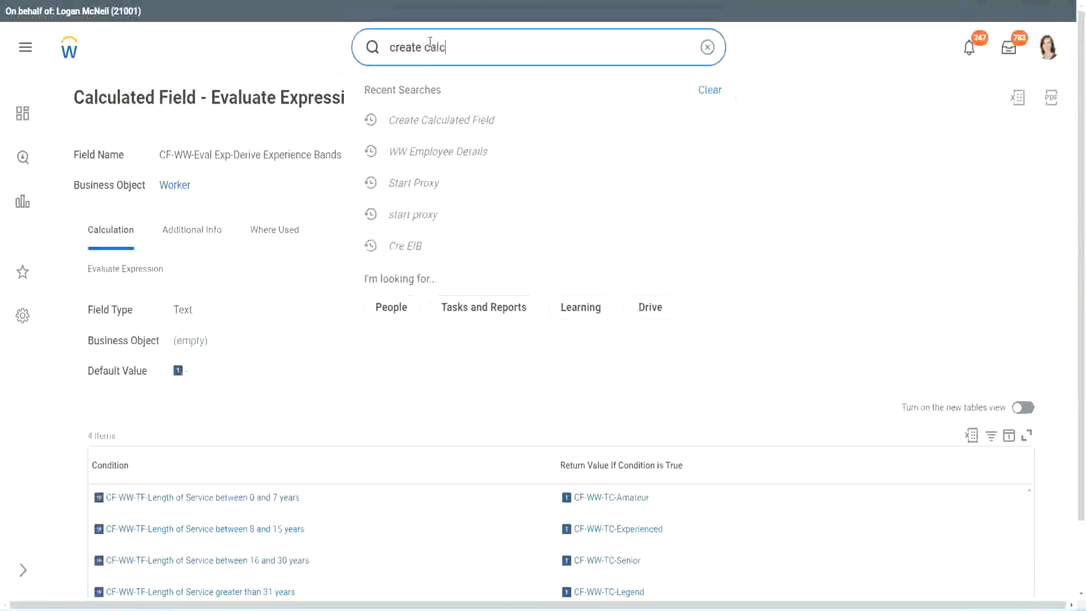
text( field)
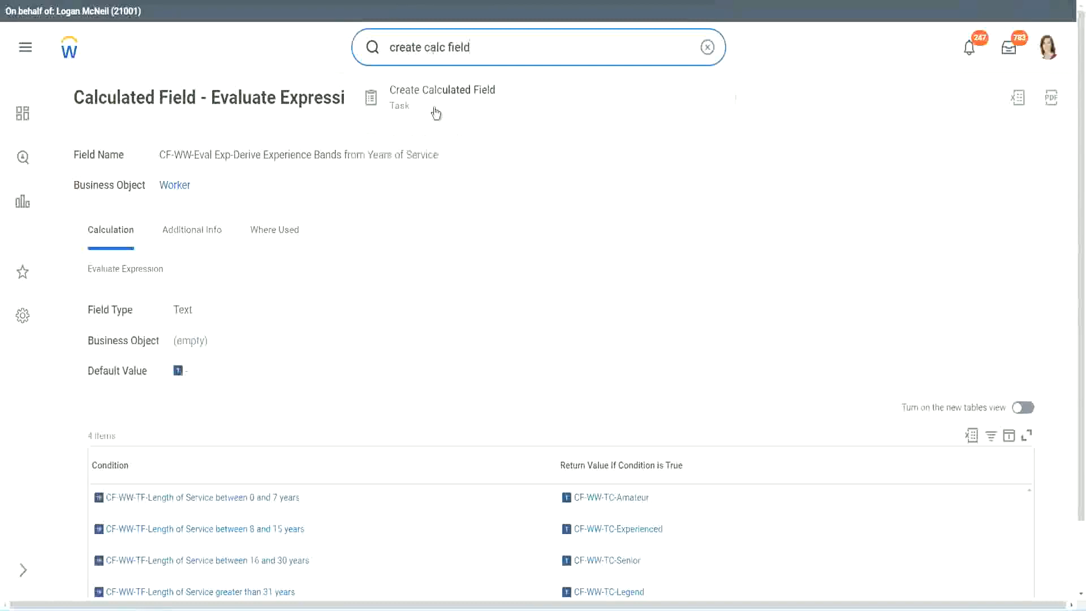
click(451, 106)
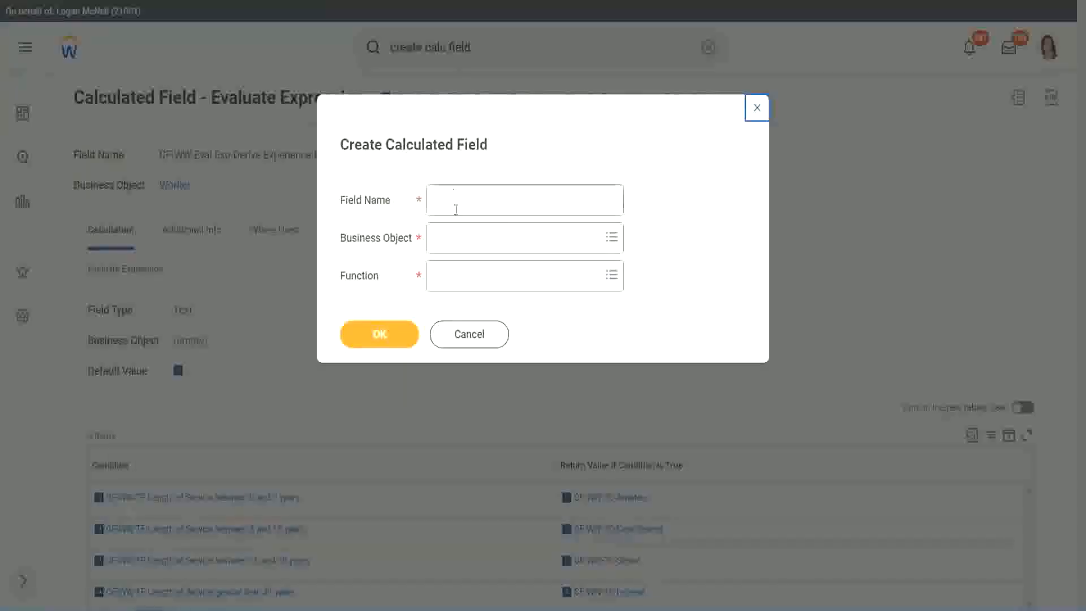
- Name the new calculated field "CF-WW-LRB-Identify Experience Bands from years of Service"
click(457, 202)
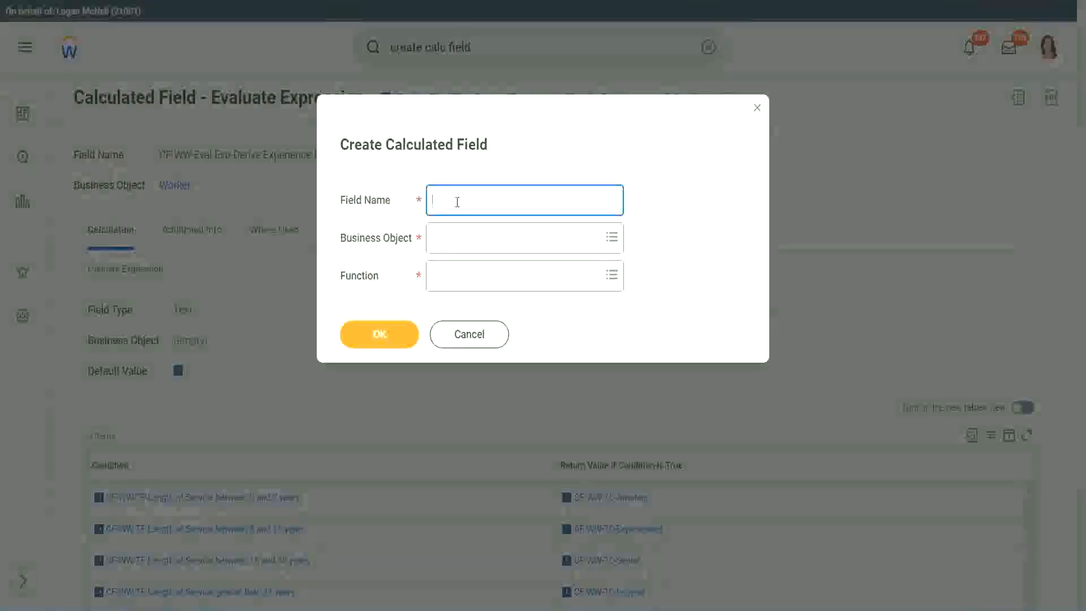
text(CF)
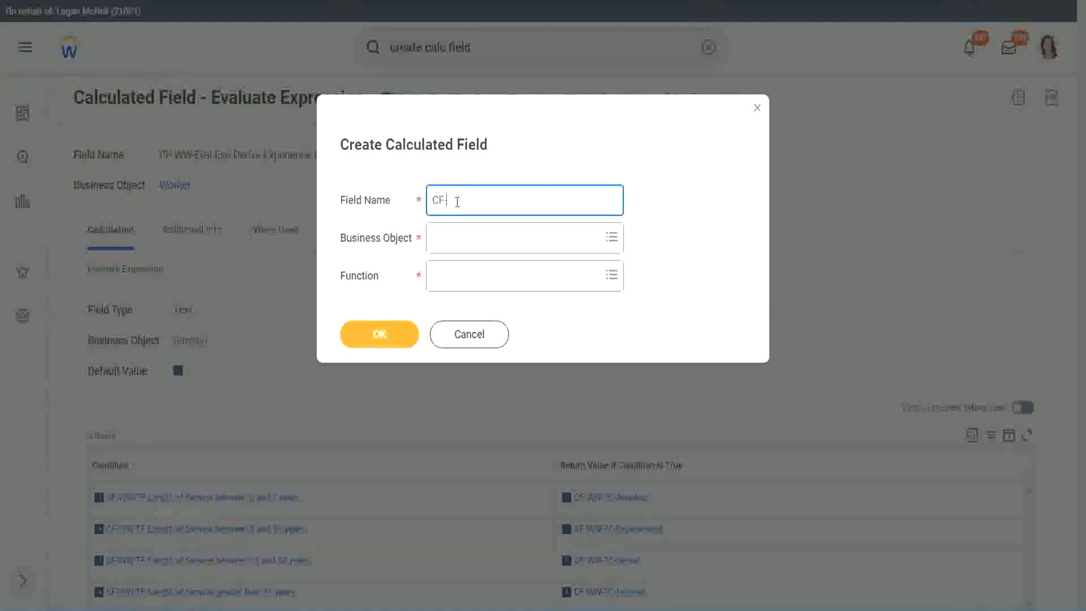
text(-WW-LRB-Identify Exe)
key(BackSpace)
text(perien)
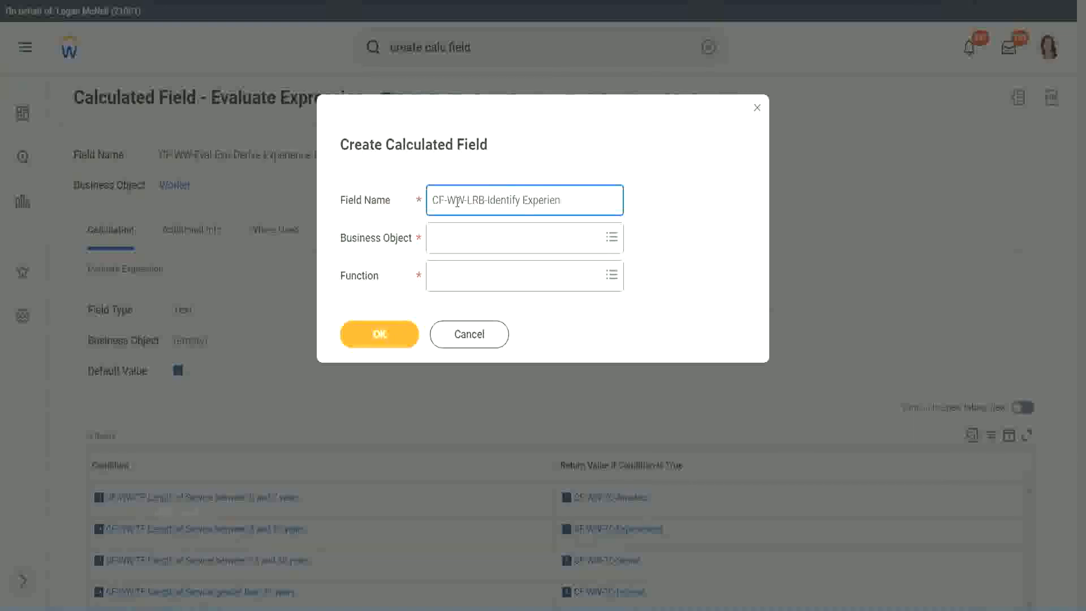
text(ce Bands from years of Service)
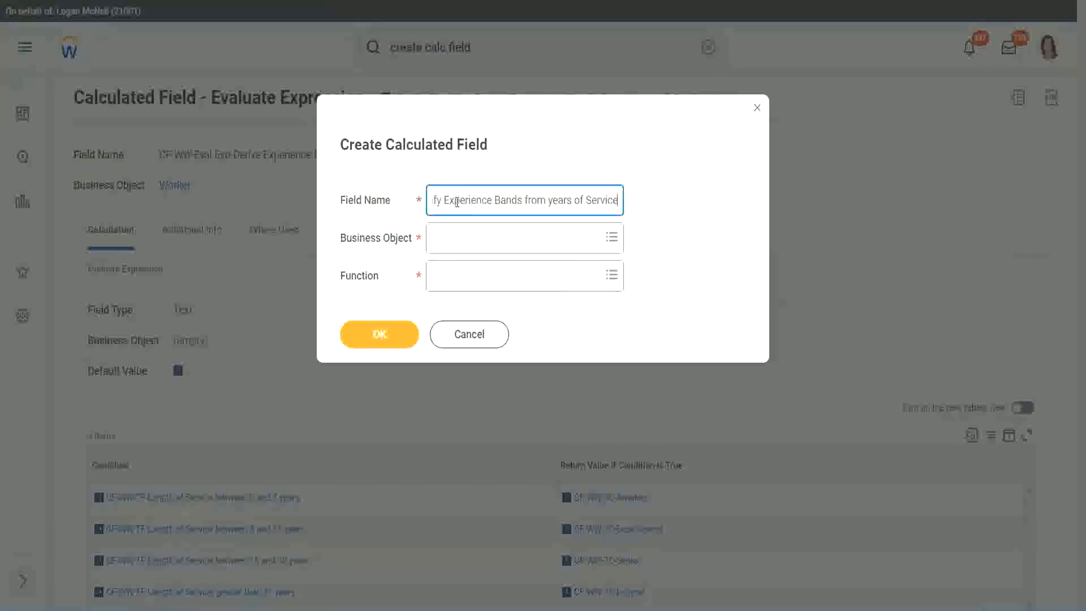
- Set the business object to Worker and the function to Lookup Range Band, and continue to the field's definition
key(Tab)
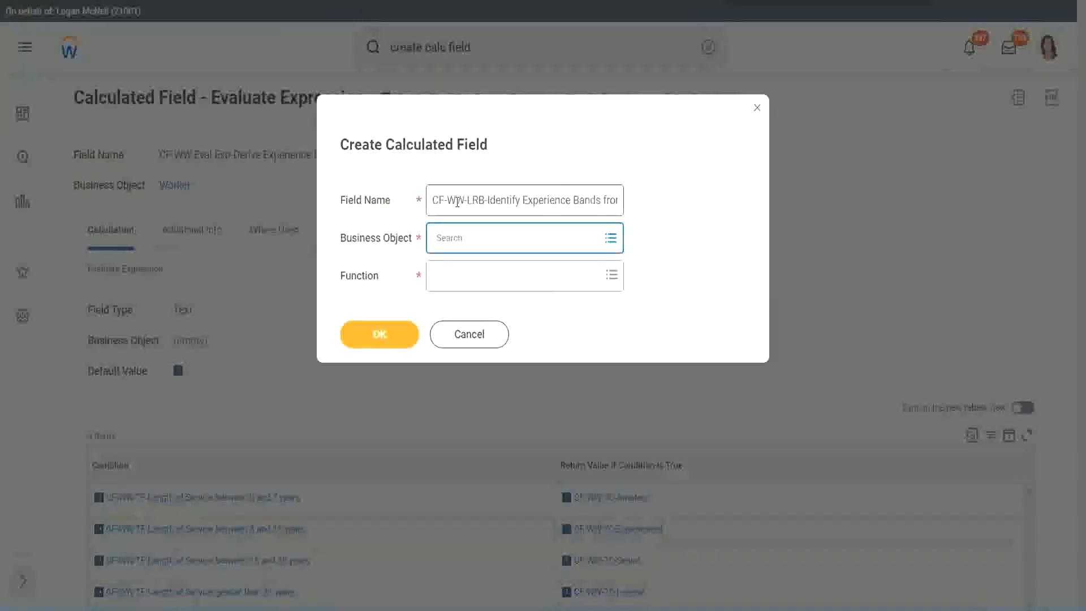
text(worker)
key(Return)
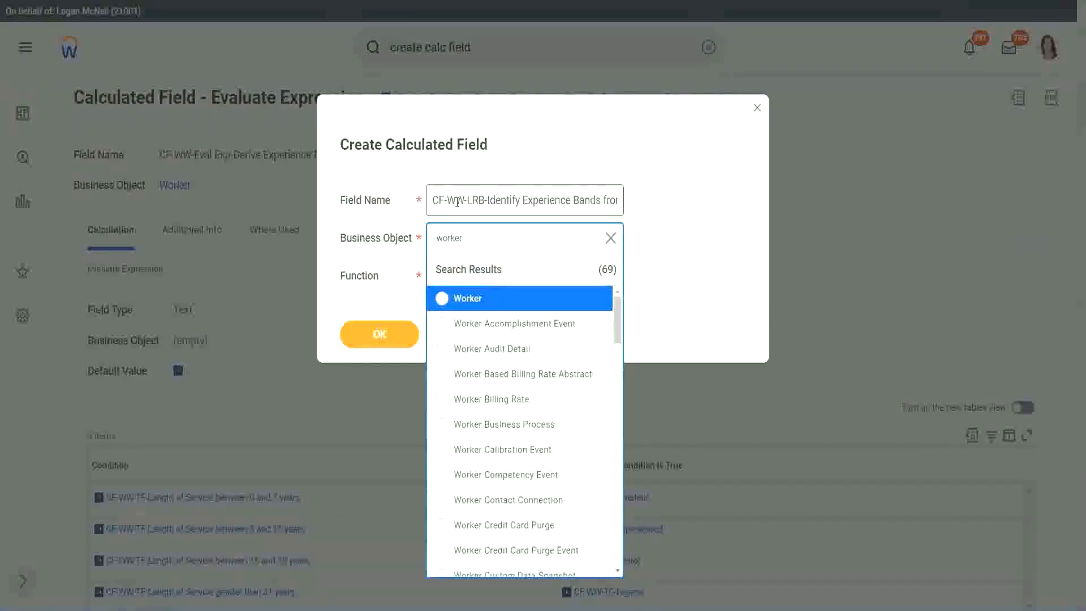
key(Return)
key(Tab)
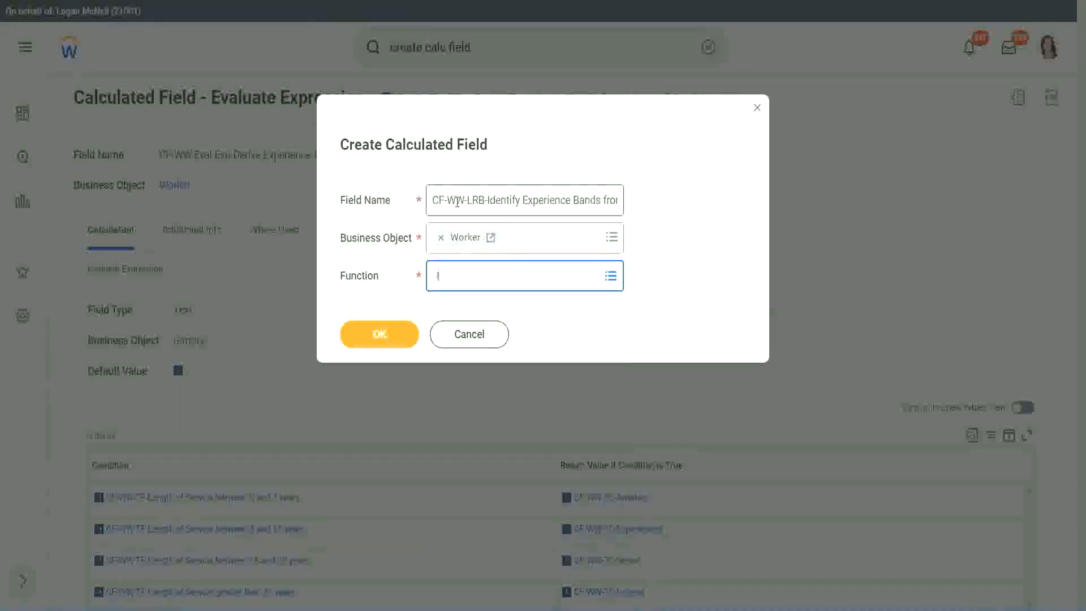
text(lrb)
key(Return)
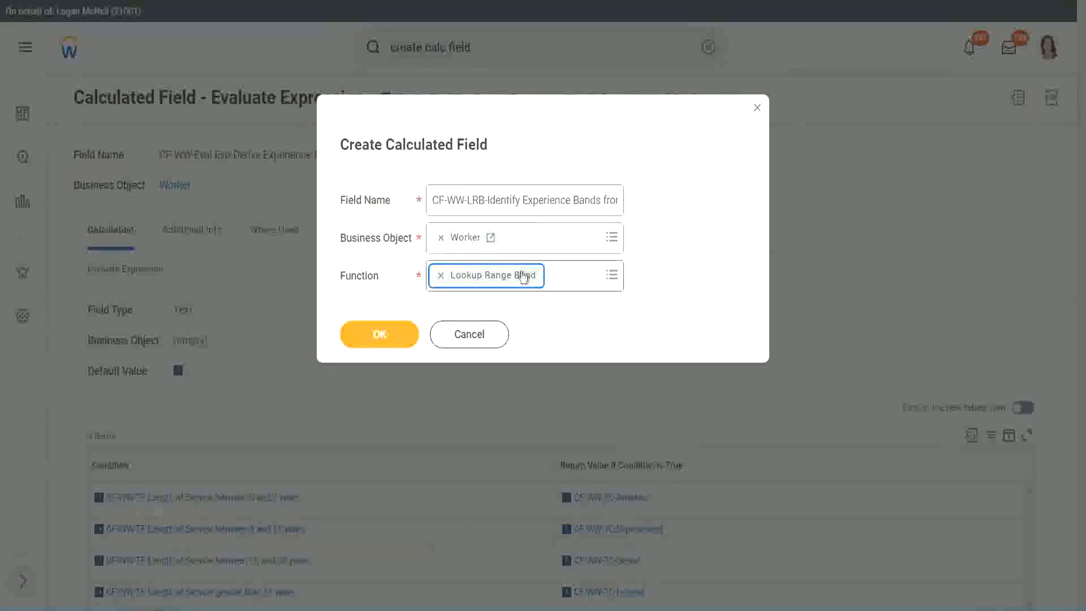
click(388, 336)
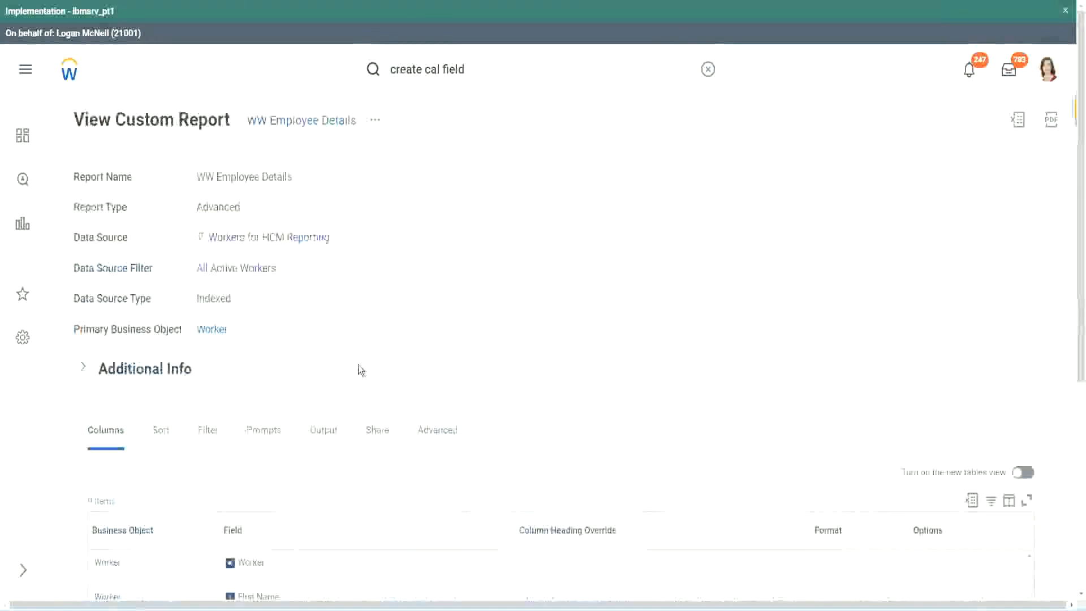
- Copy the CF-WW-Convert Text To Number-Number of Years from Length of Service field name from the WW Employee Details report and use it as source field
scroll(362, 368, down, 5)
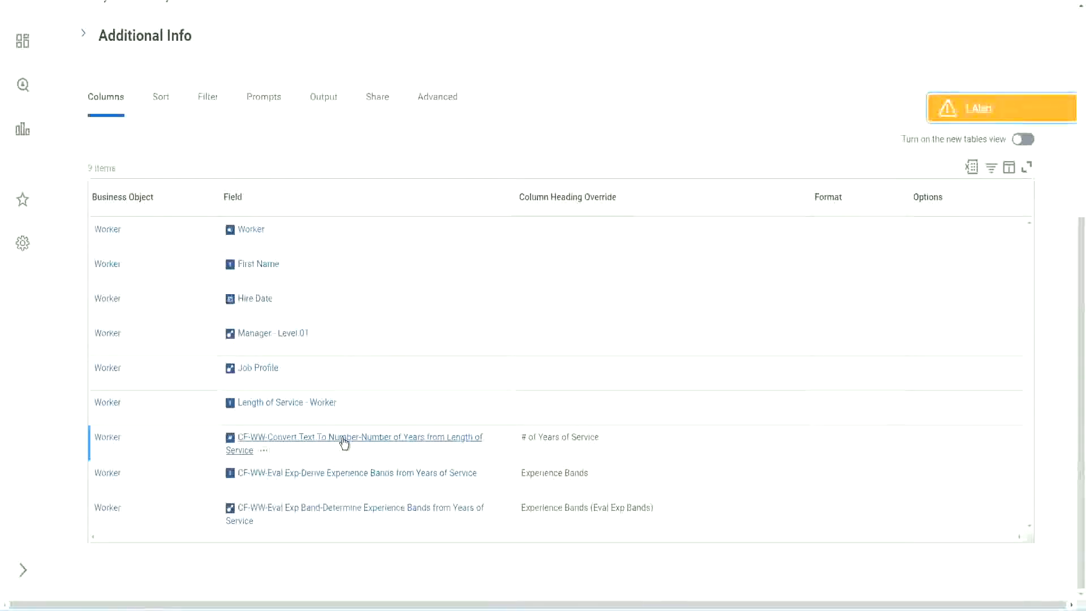
right_click(344, 440)
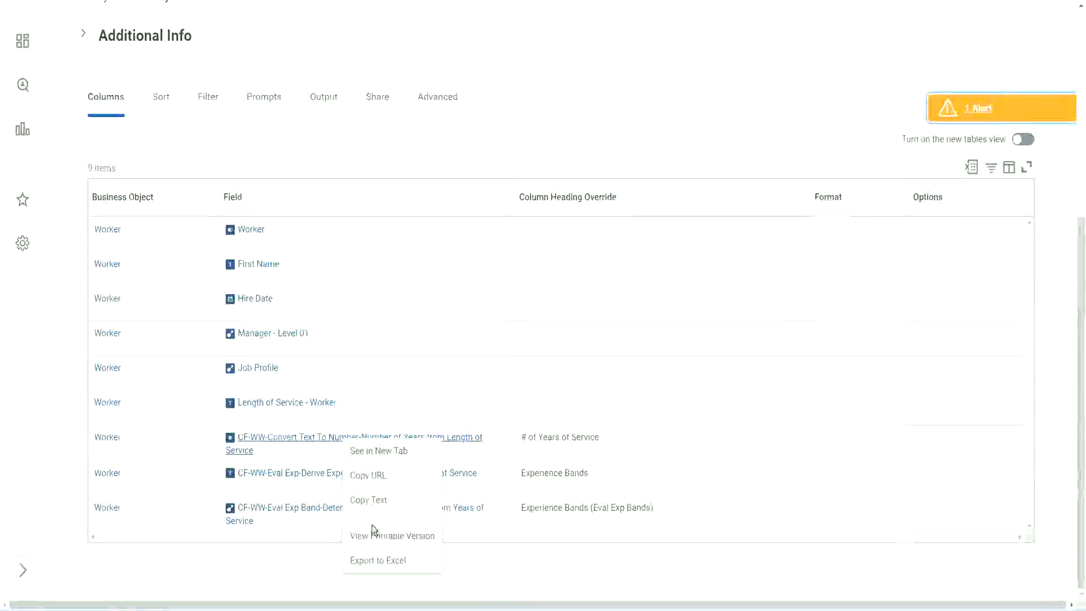
key(Escape)
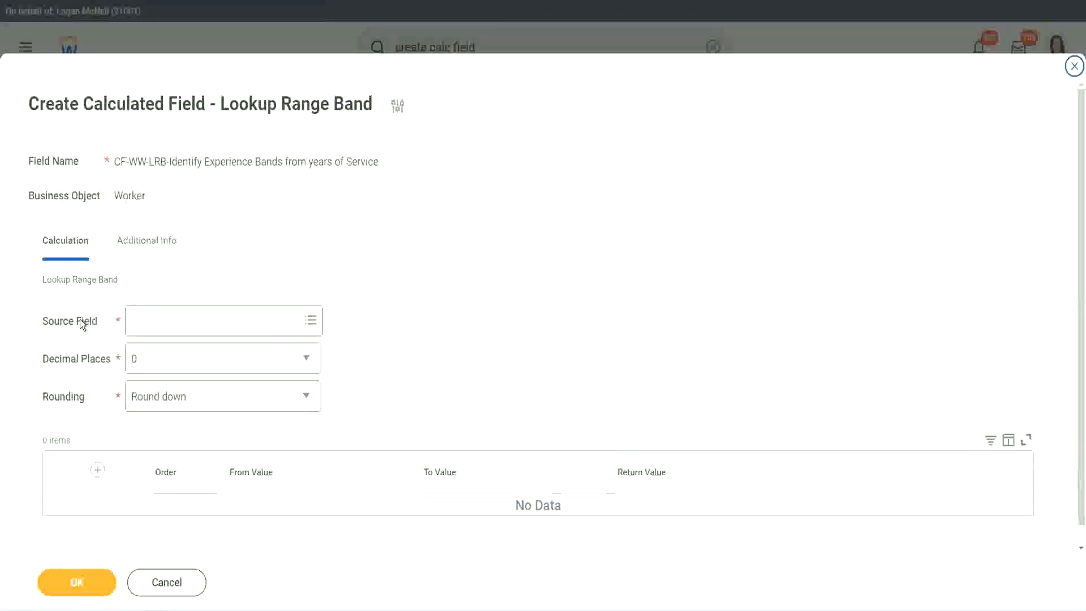
click(169, 321)
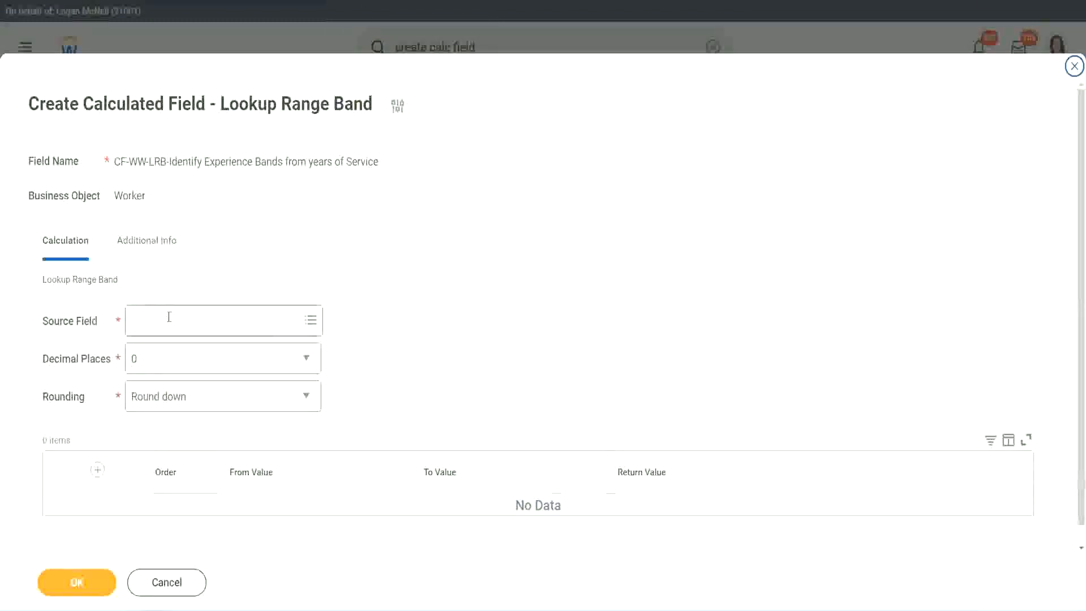
key(ctrl+v)
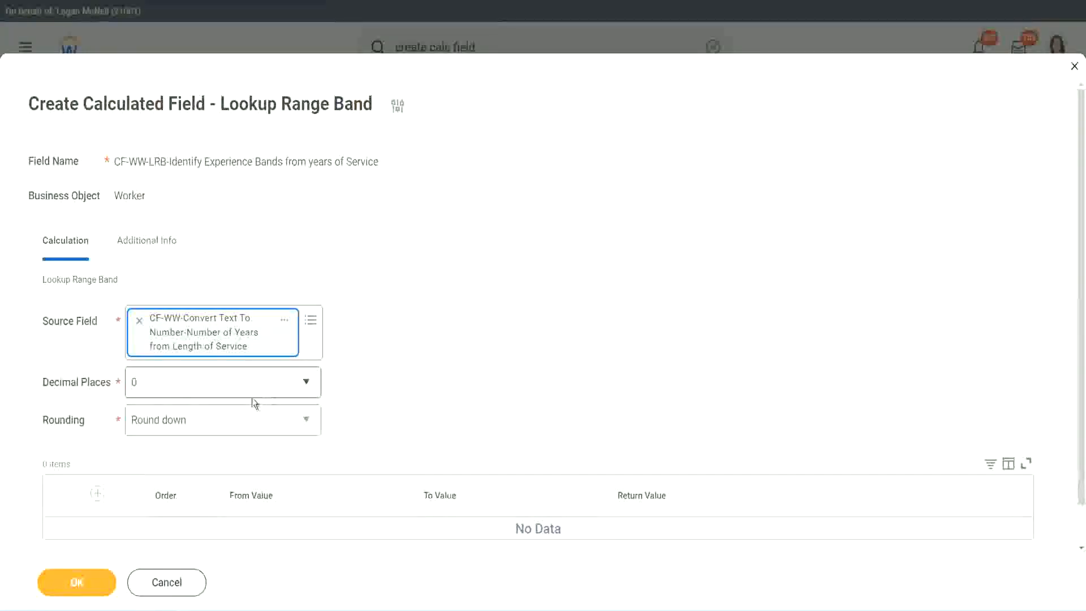
- Set the lookup's decimal places to 0 and its rounding to Round
click(213, 389)
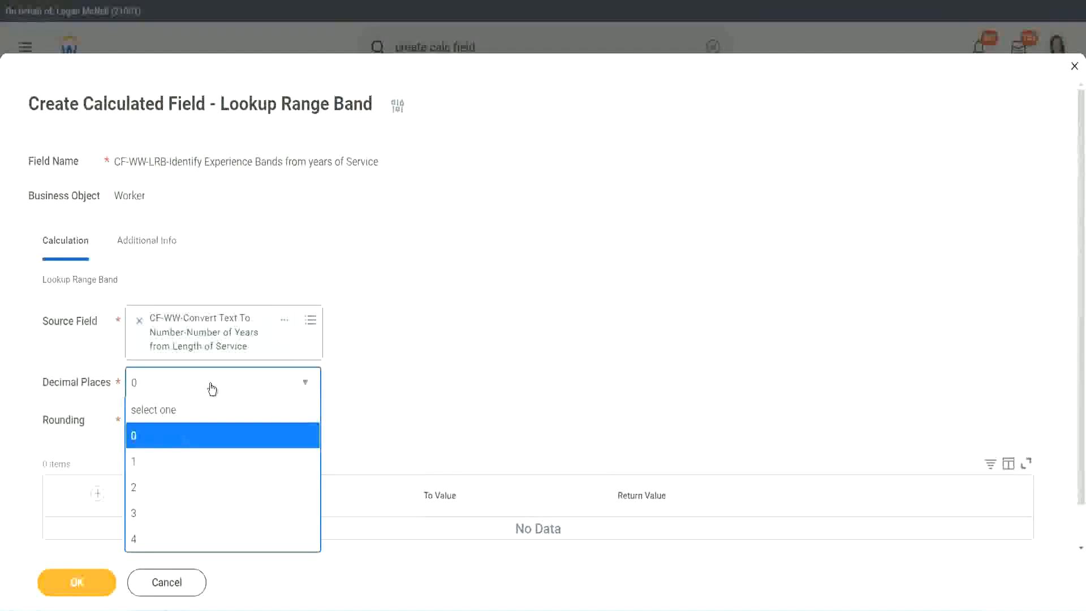
click(138, 441)
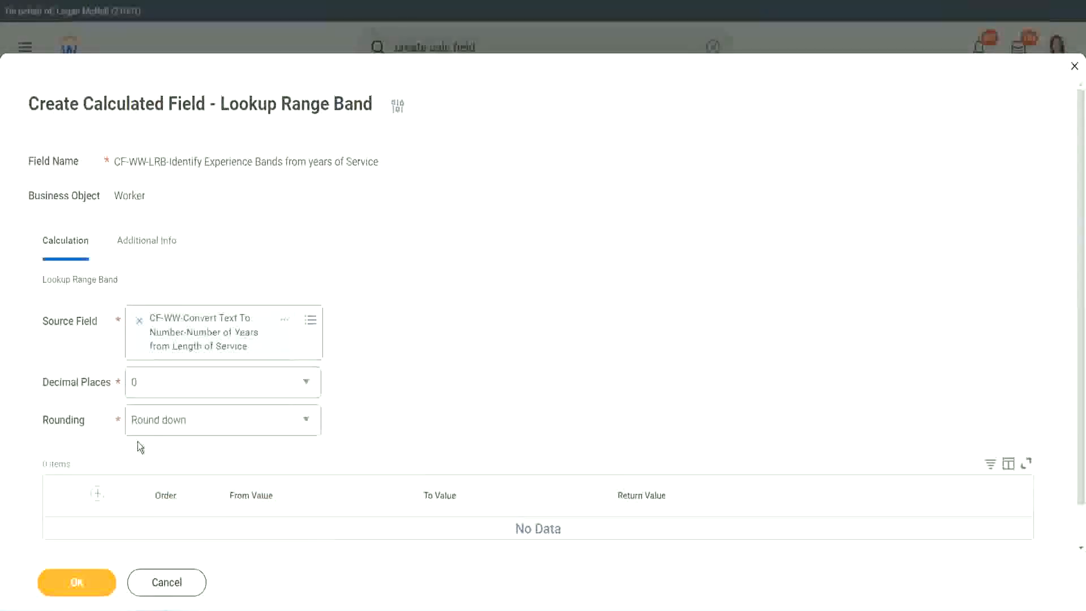
click(174, 423)
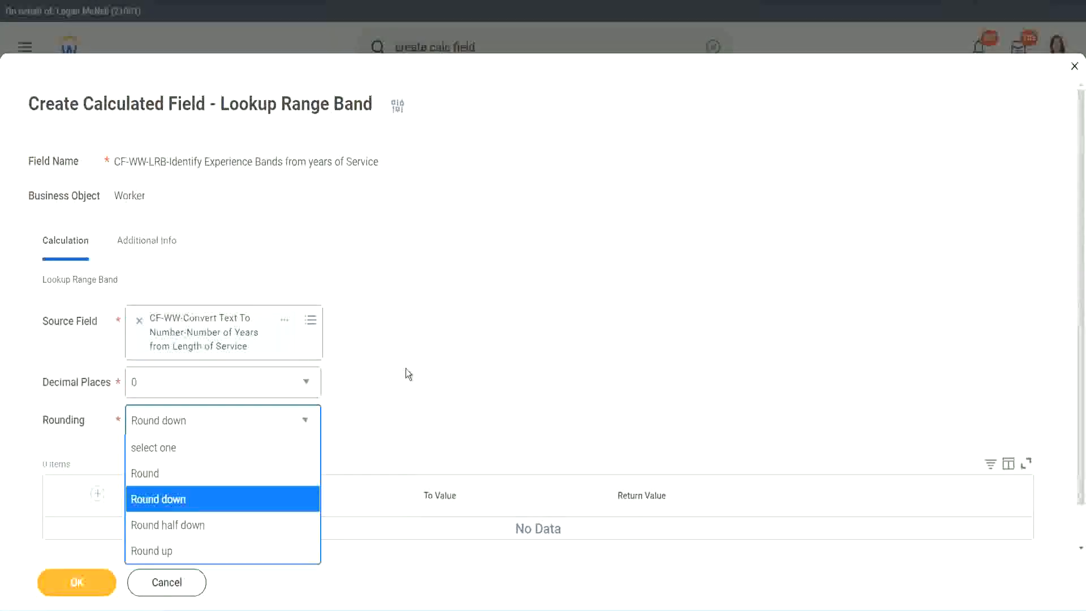
click(382, 417)
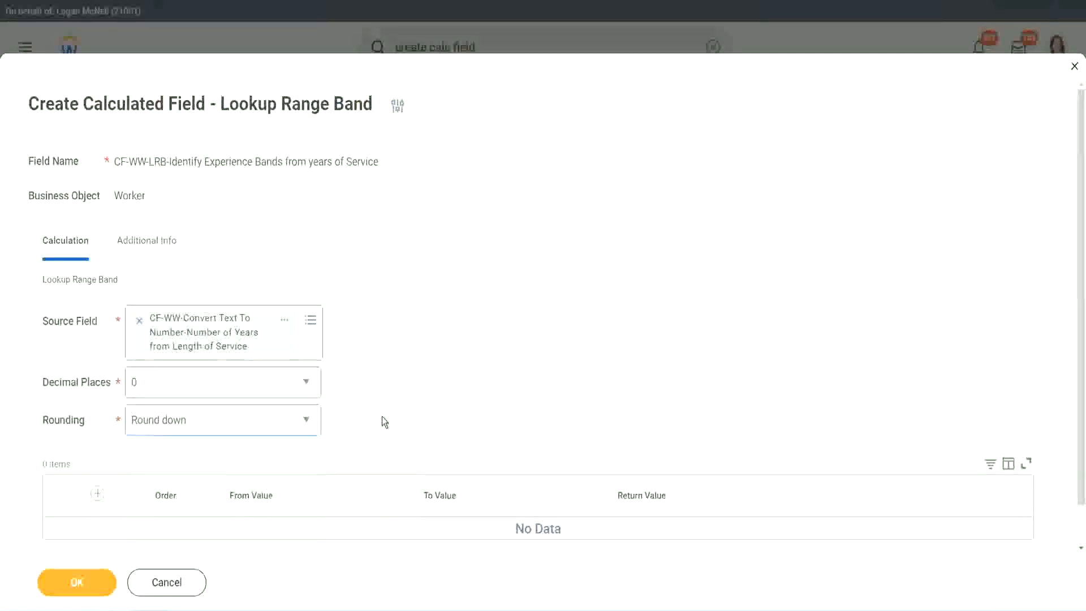
click(182, 419)
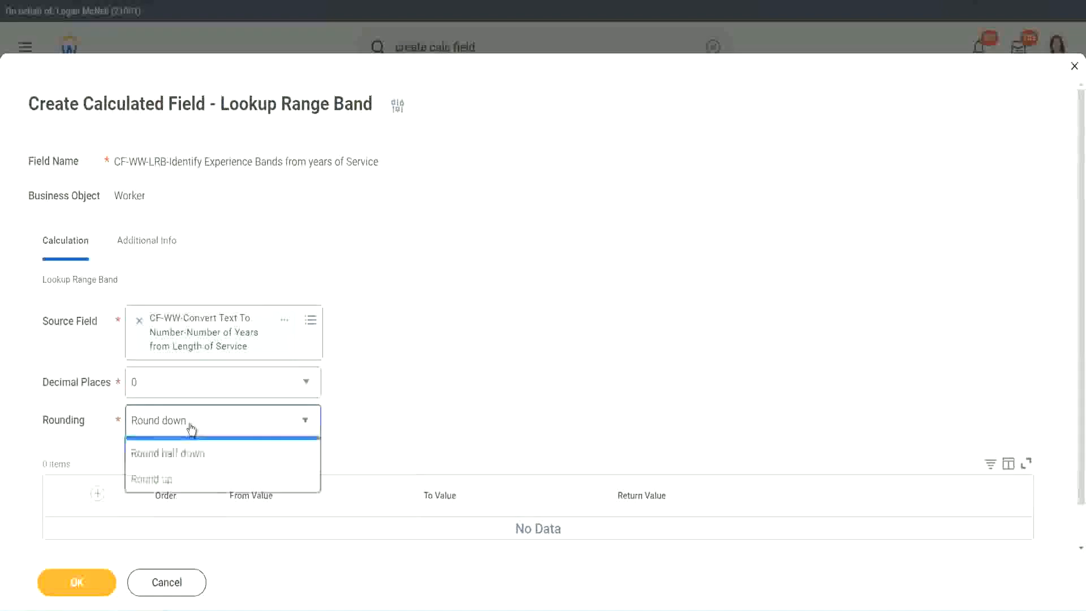
click(182, 475)
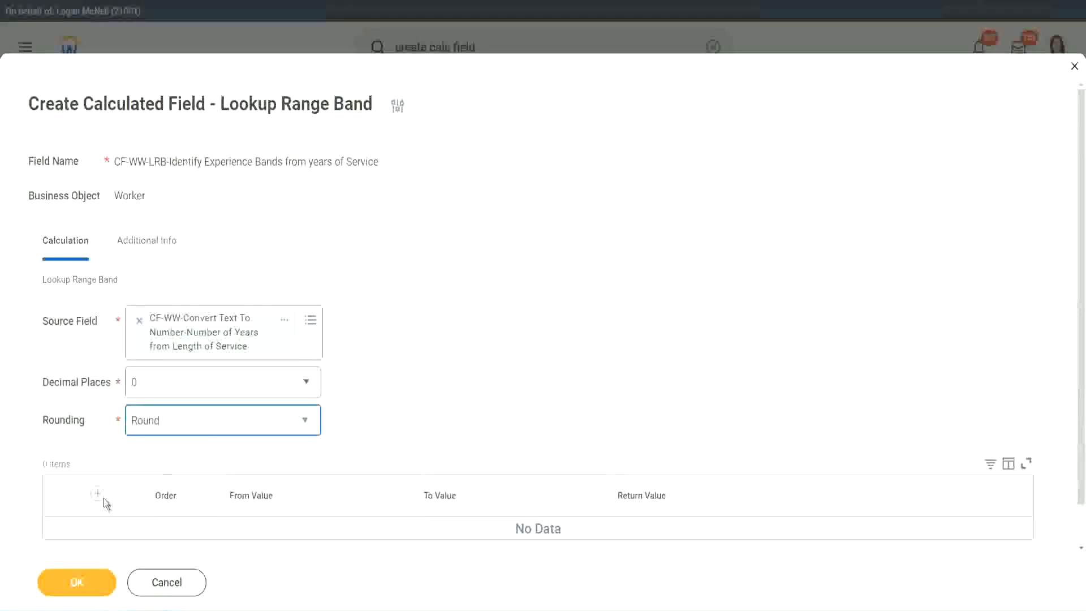
click(432, 388)
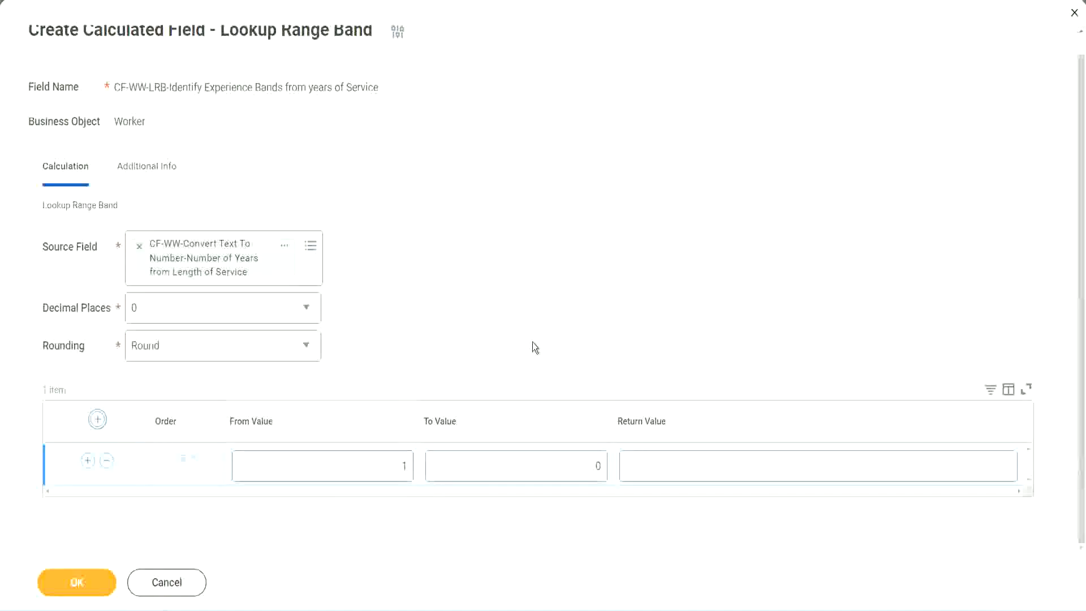
- Define the first range band from 0 to 7 with the return value Amateur
click(397, 470)
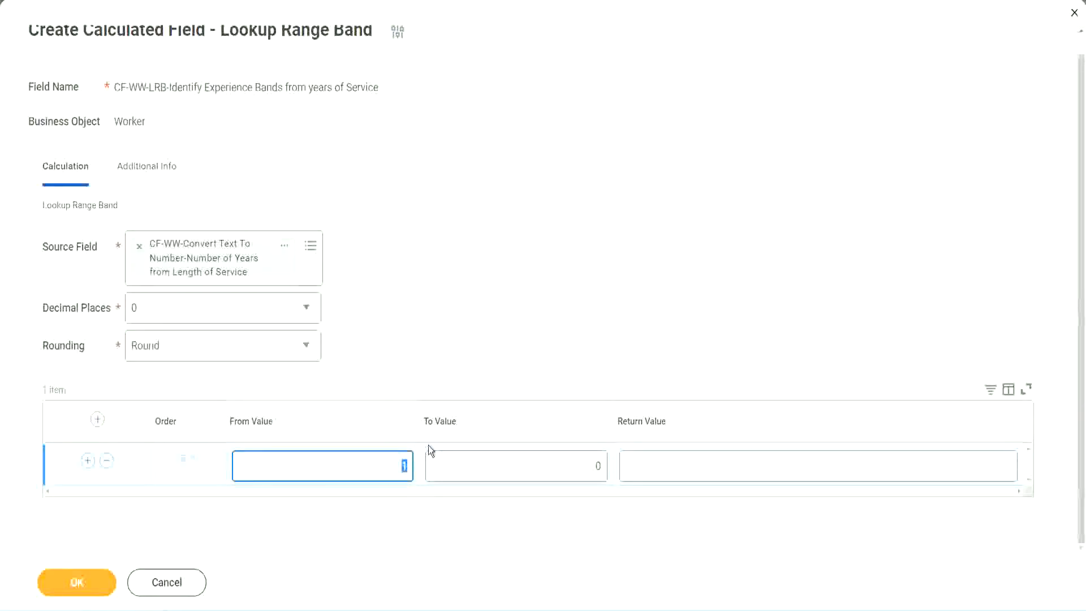
text(0)
key(Tab)
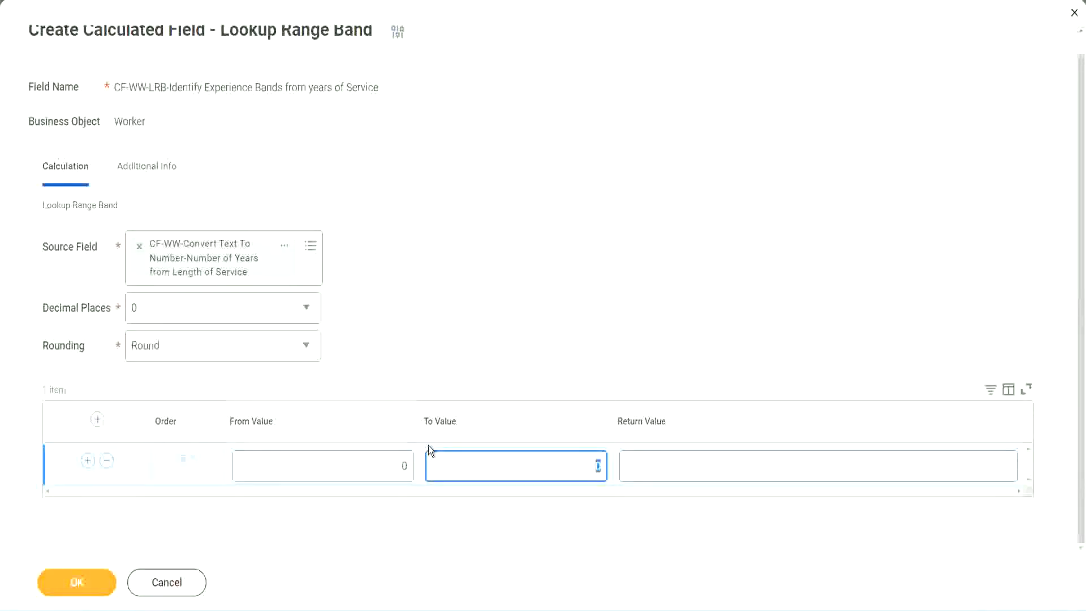
text(7)
key(Tab)
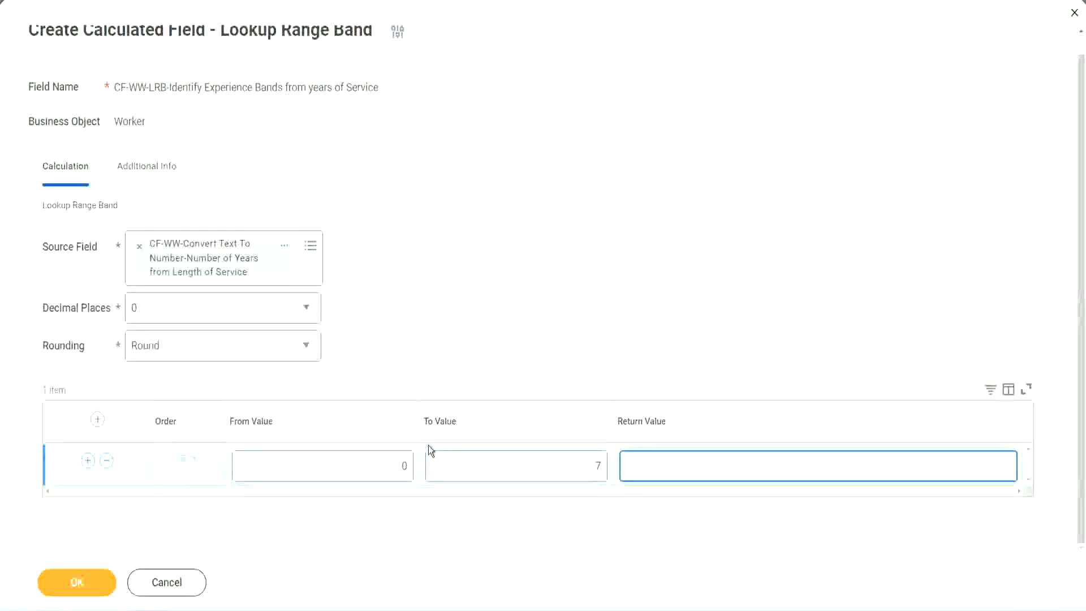
text(Amateur)
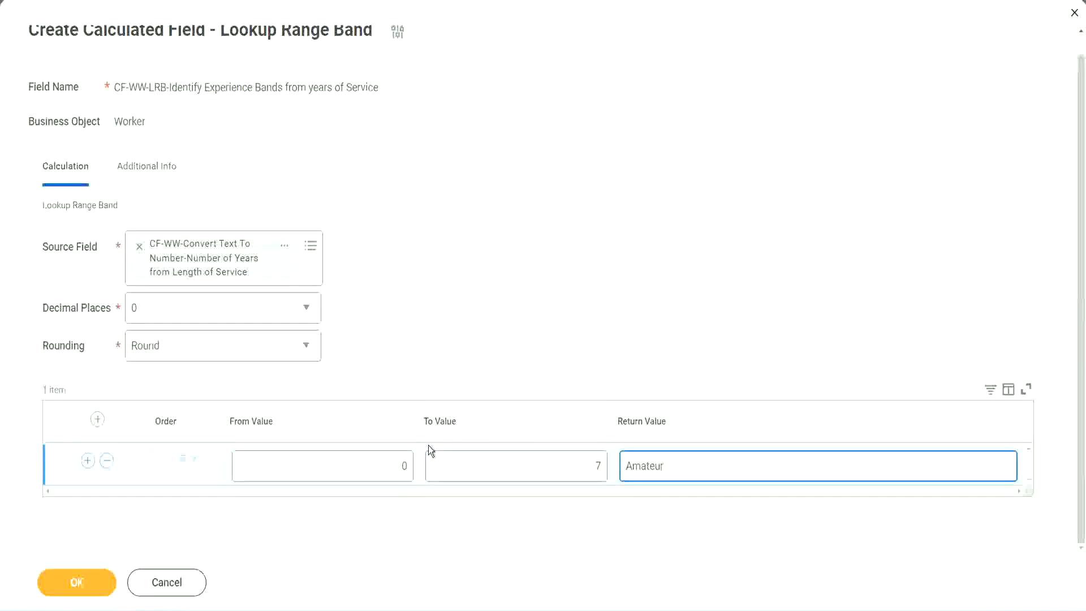
click(377, 475)
click(581, 457)
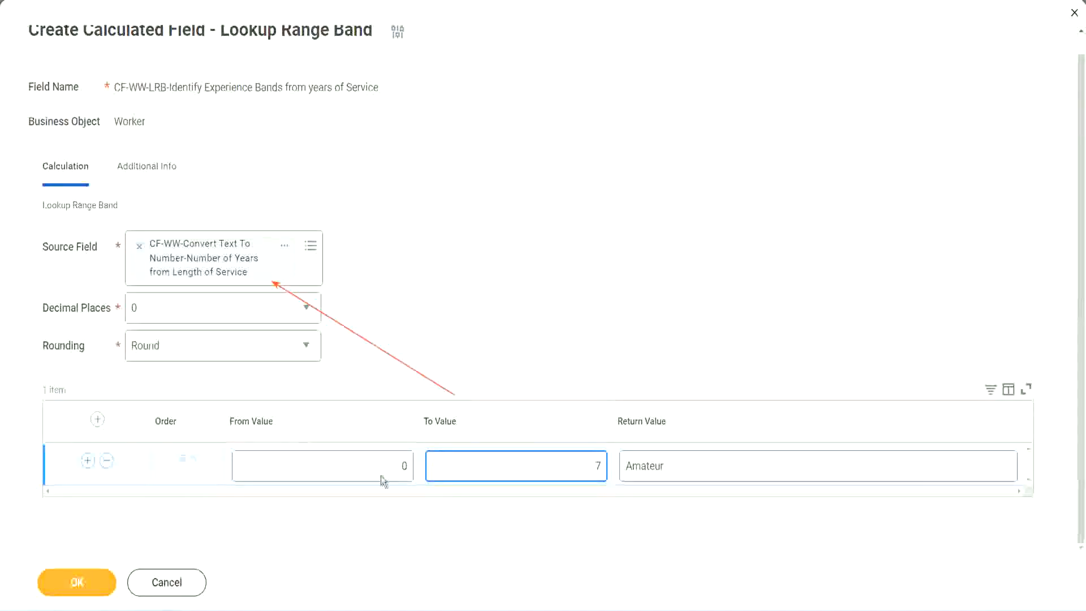
click(464, 480)
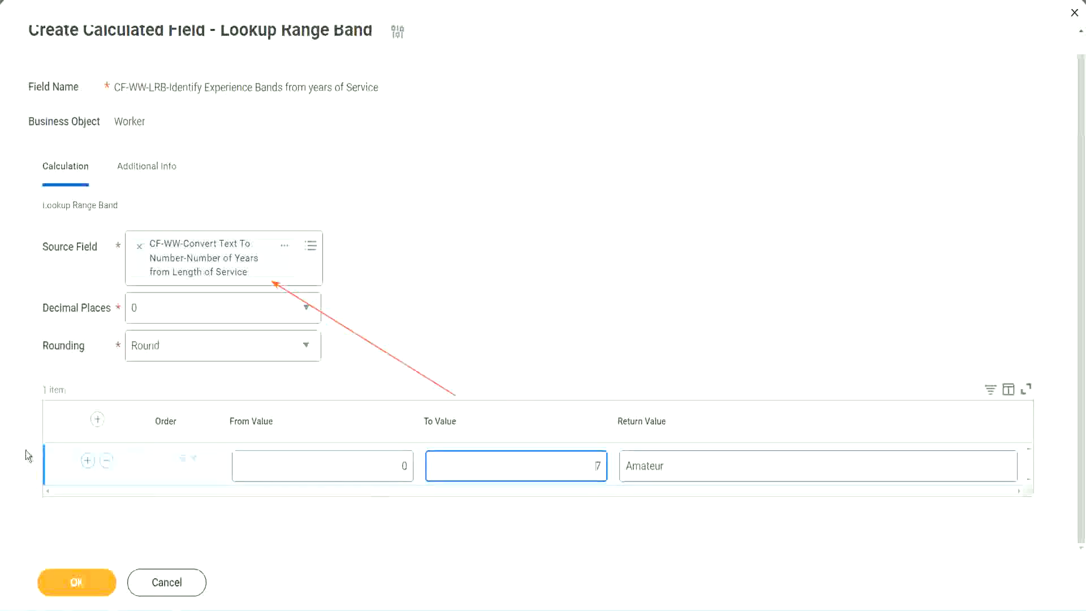
- Add a second range band from 8 to 15 with the return value Experienced
click(88, 461)
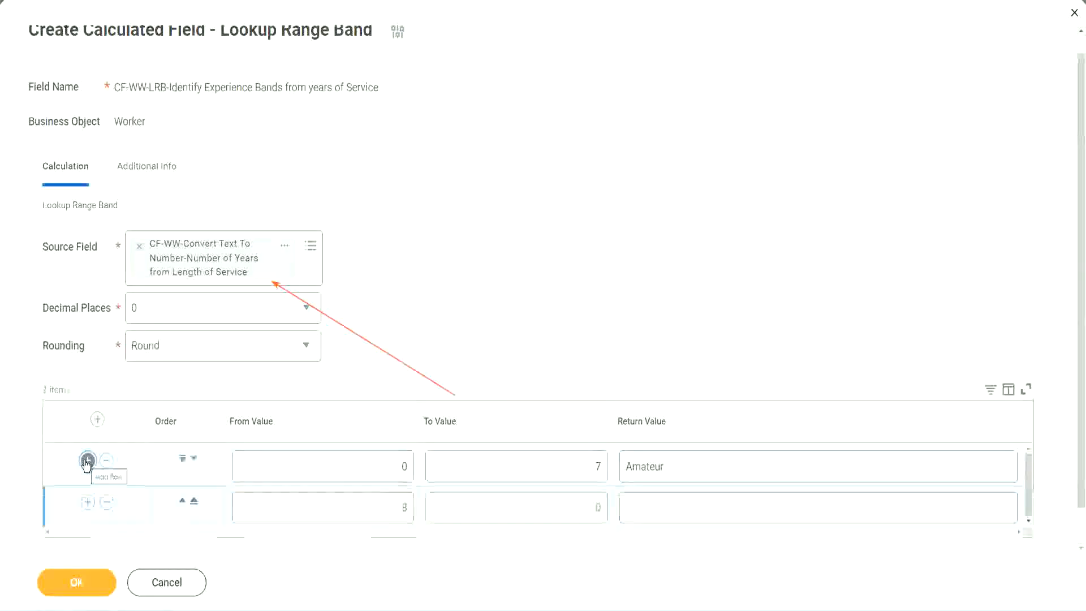
click(411, 509)
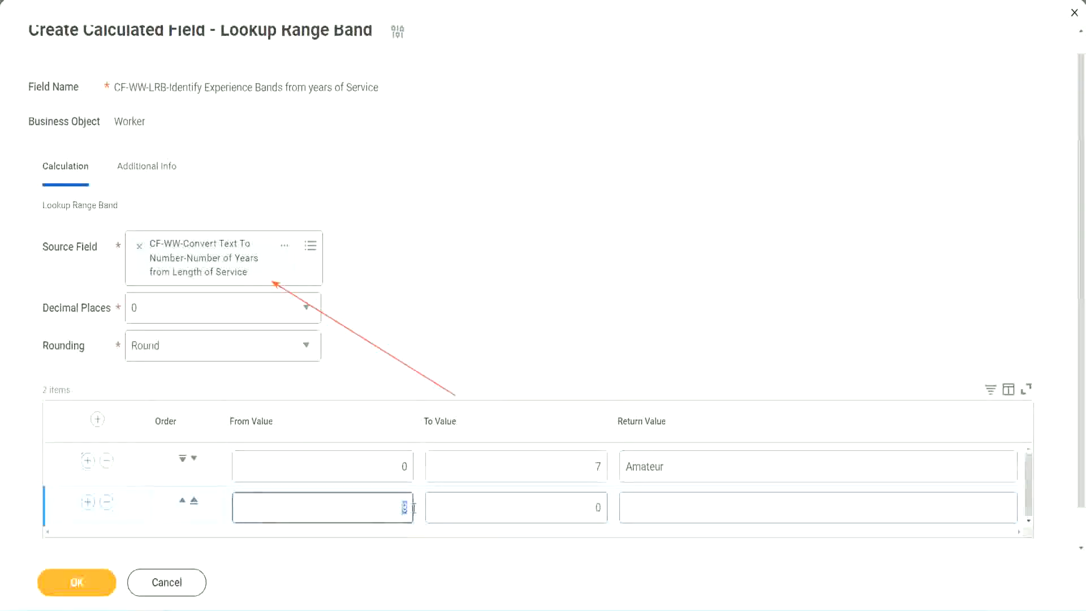
click(392, 477)
click(593, 469)
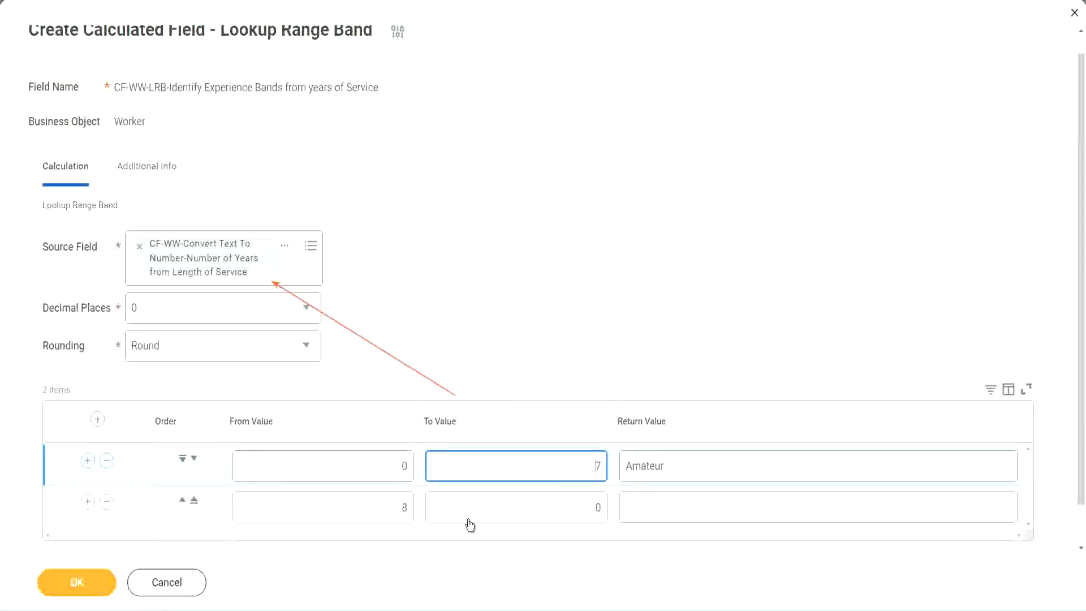
click(385, 509)
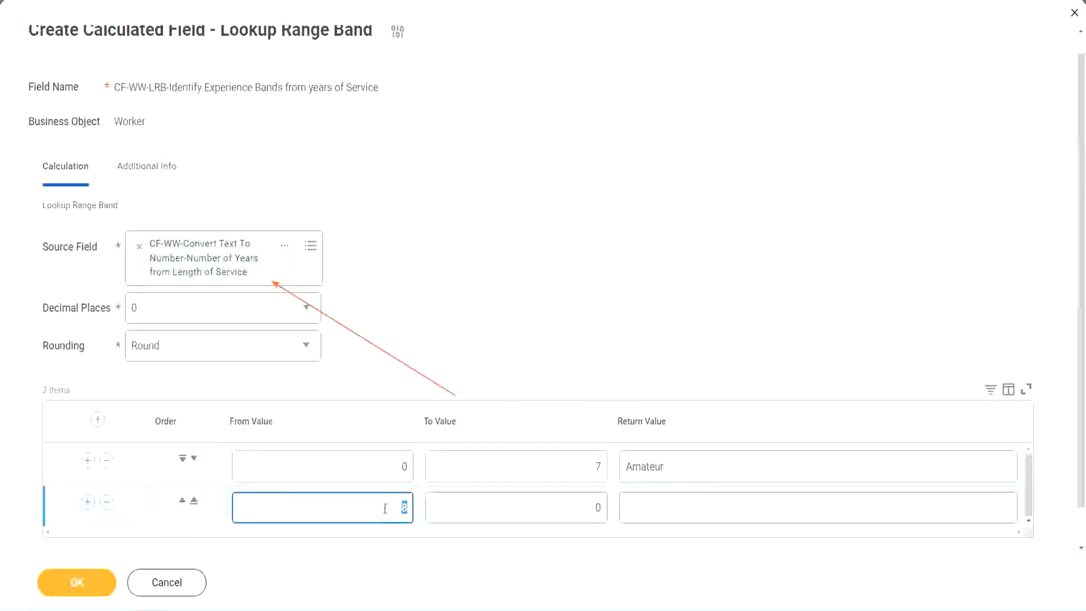
click(588, 508)
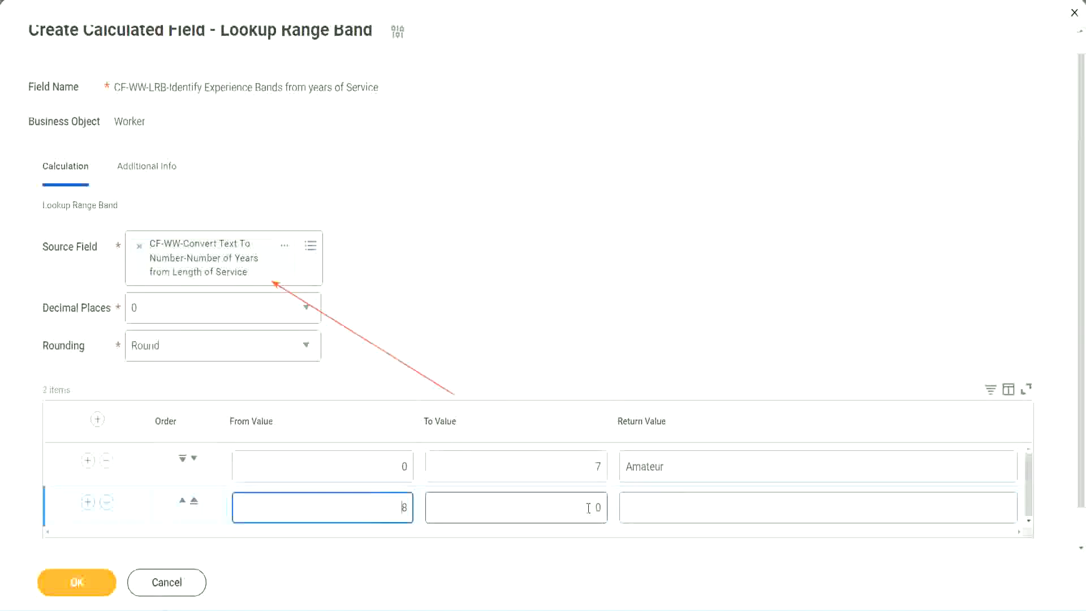
click(588, 508)
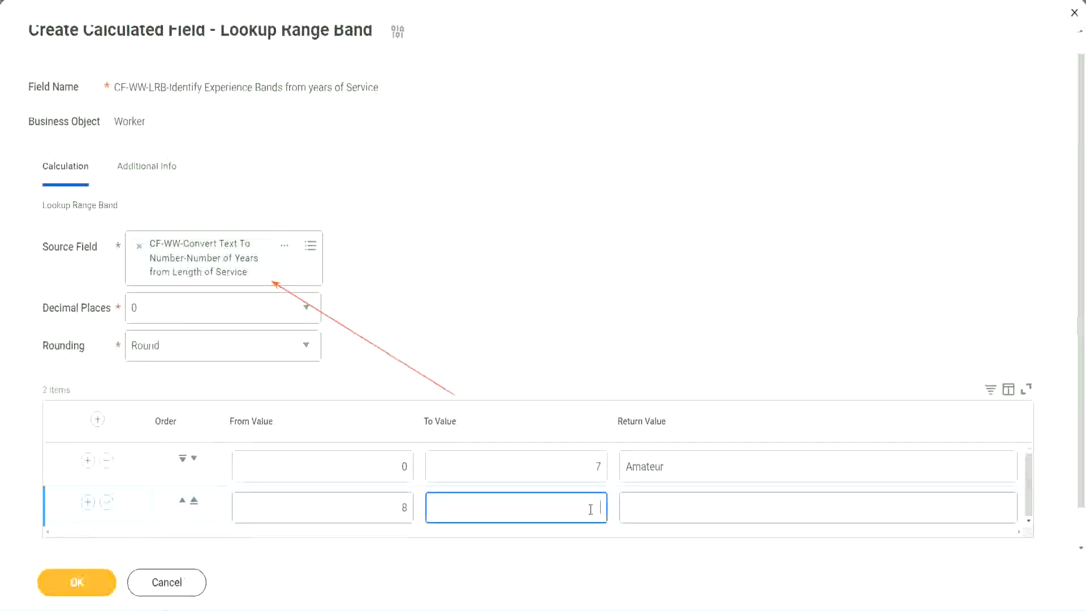
text(15)
click(670, 505)
text(Ex)
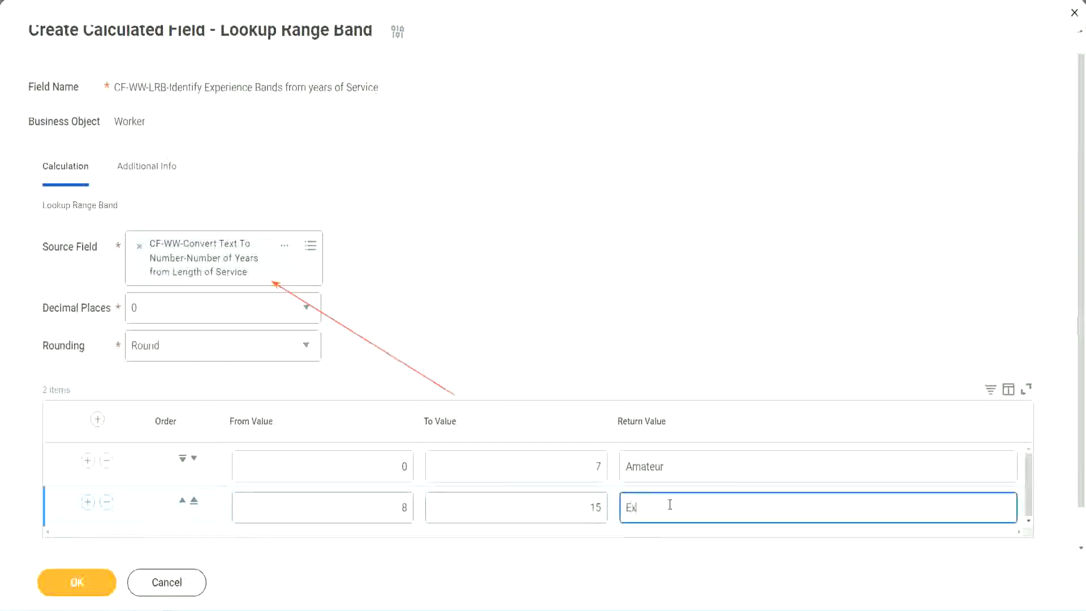
text(perienced)
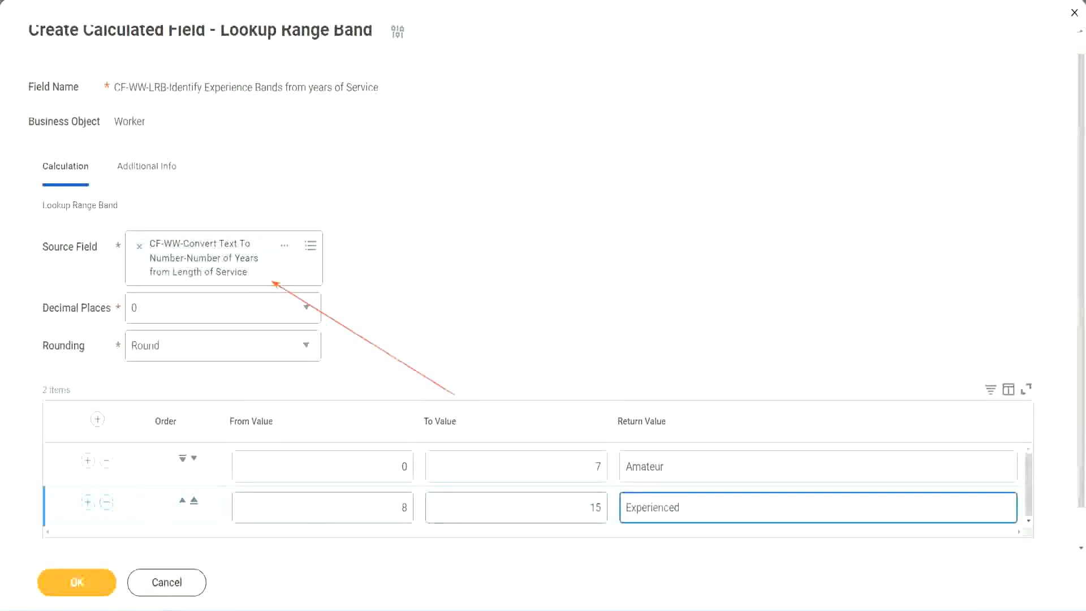
- Add a third range band from 16 to 30 with the return value Senior
click(87, 501)
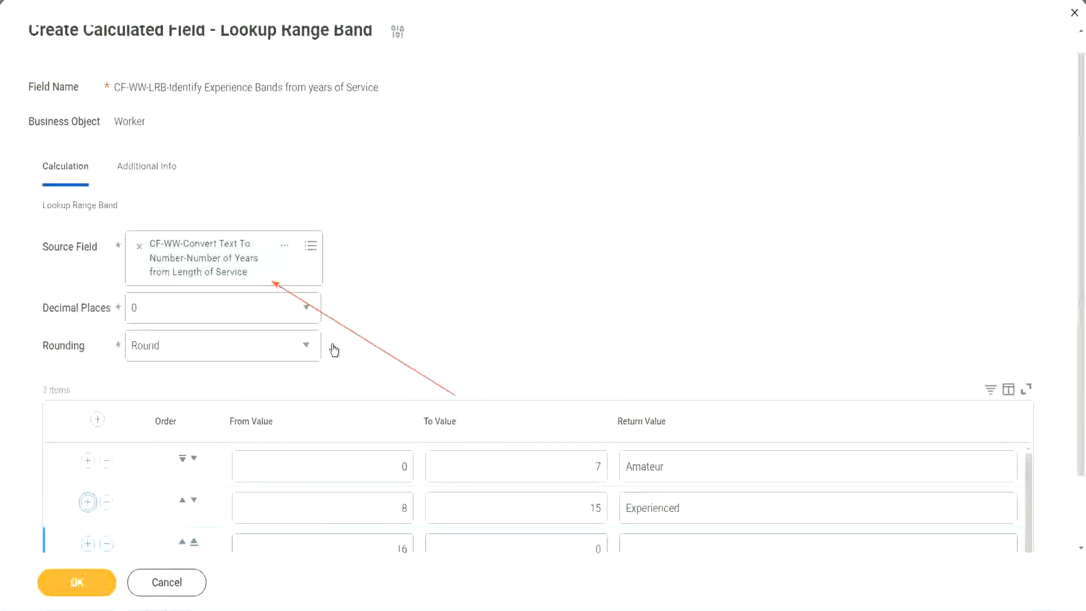
scroll(468, 341, down, 2)
click(384, 469)
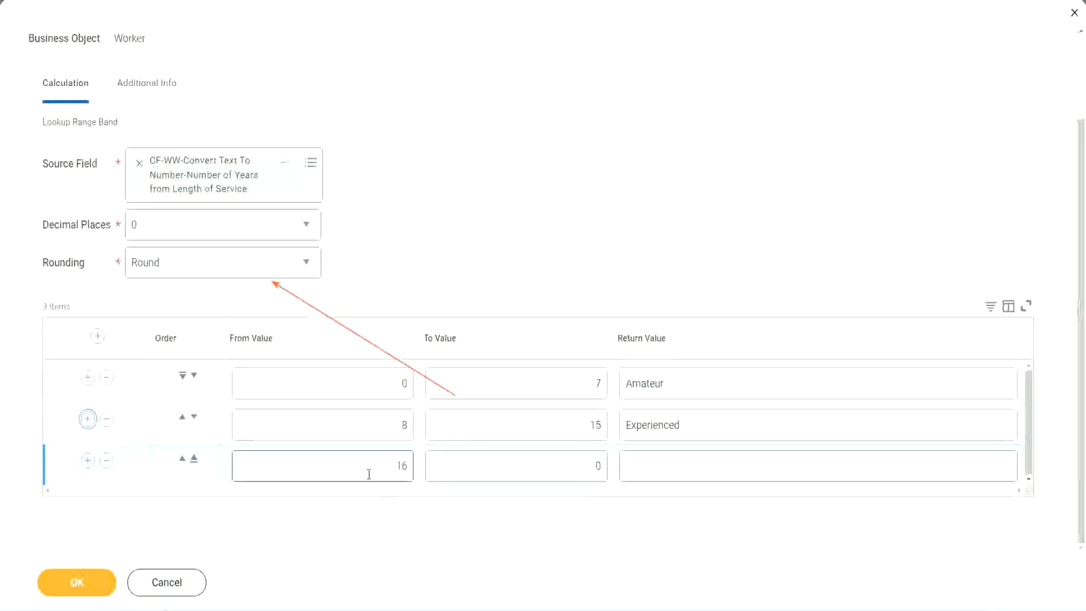
click(545, 467)
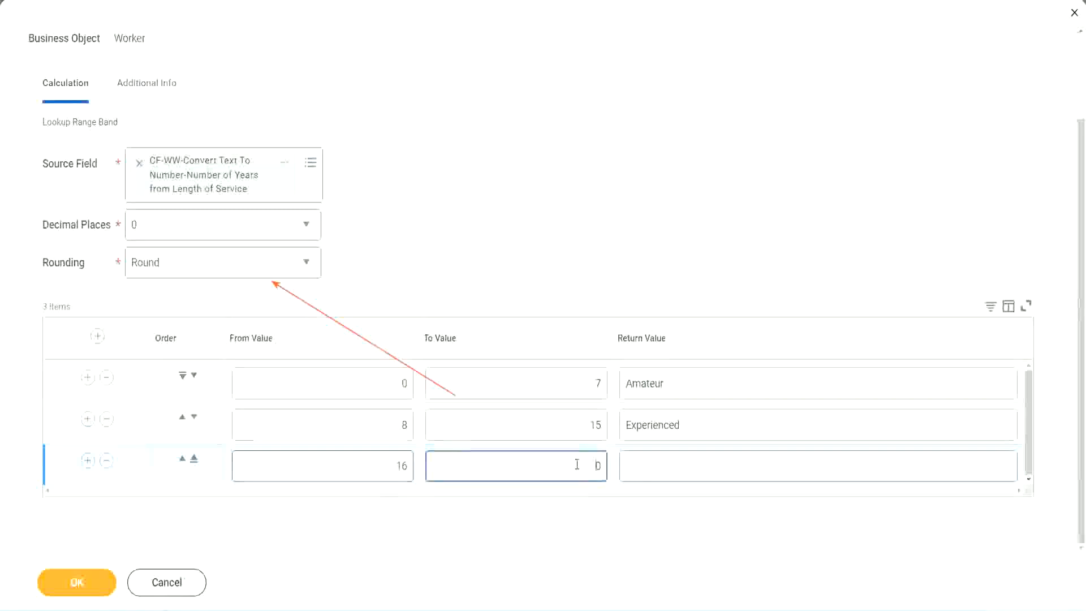
text(3)
key(Tab)
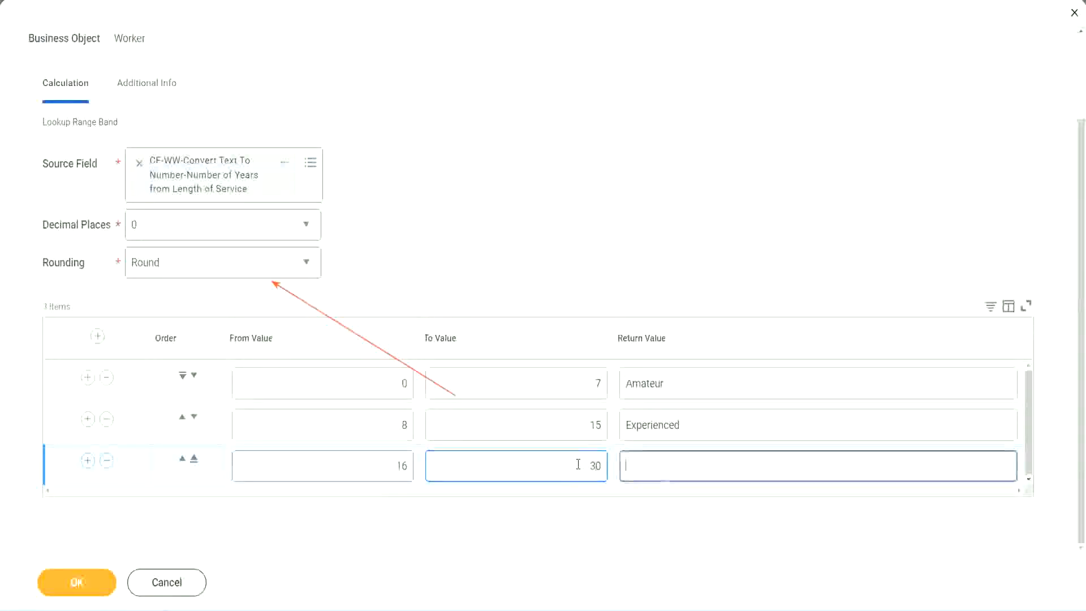
text(L)
key(BackSpace)
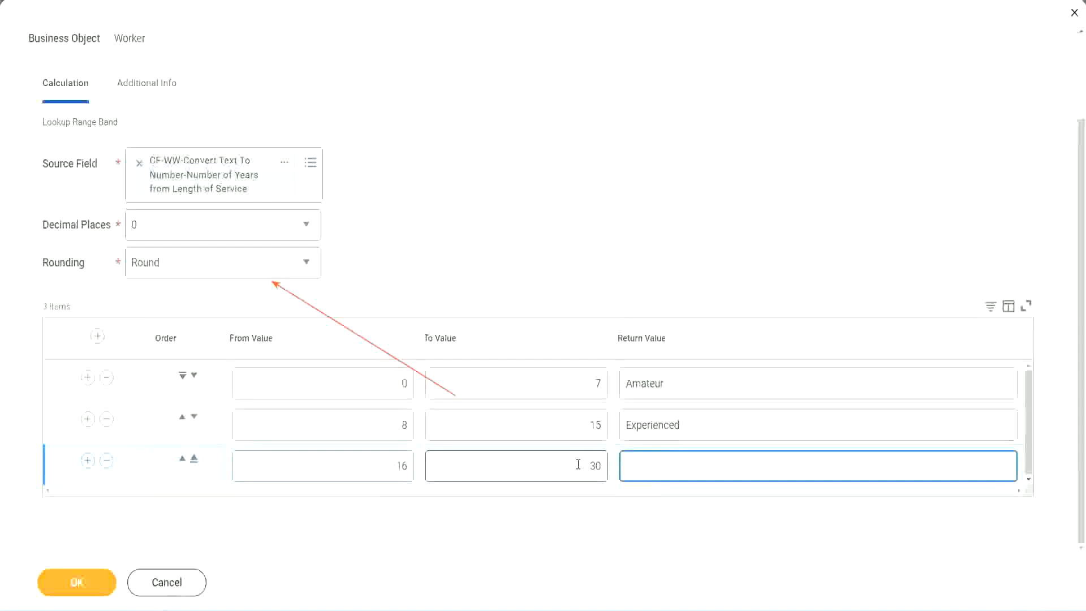
text(Senior)
- Add a fourth range band from 31 to 1000 with the return value Legend
click(87, 460)
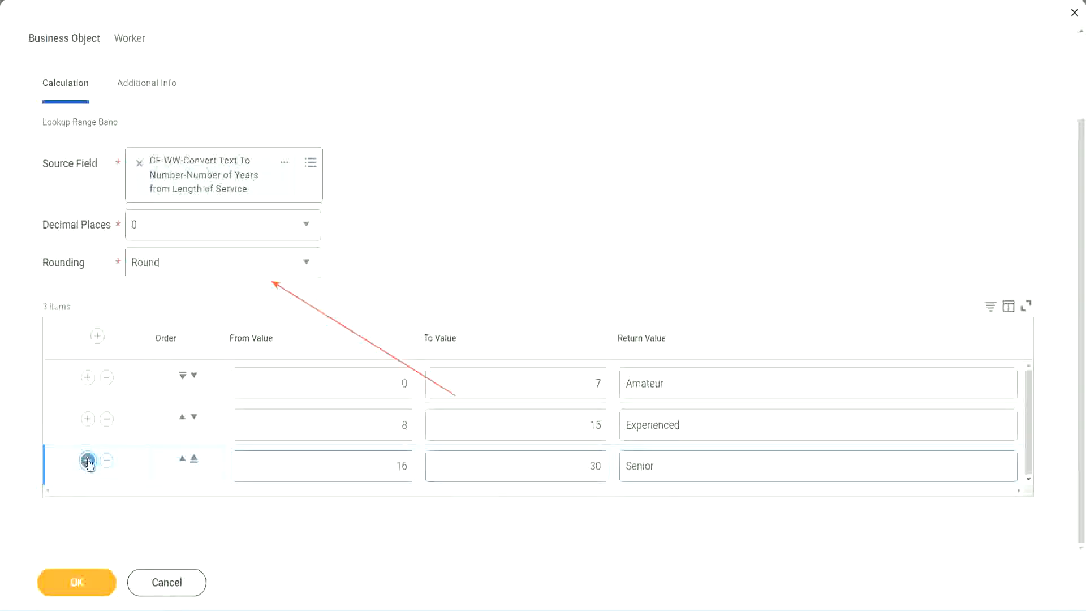
click(362, 459)
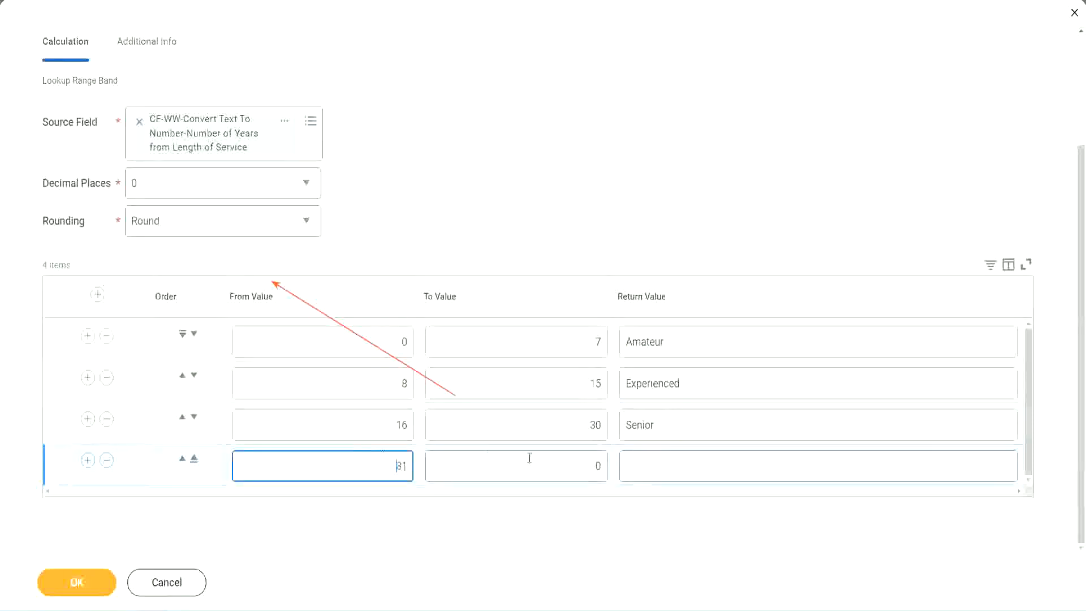
click(585, 465)
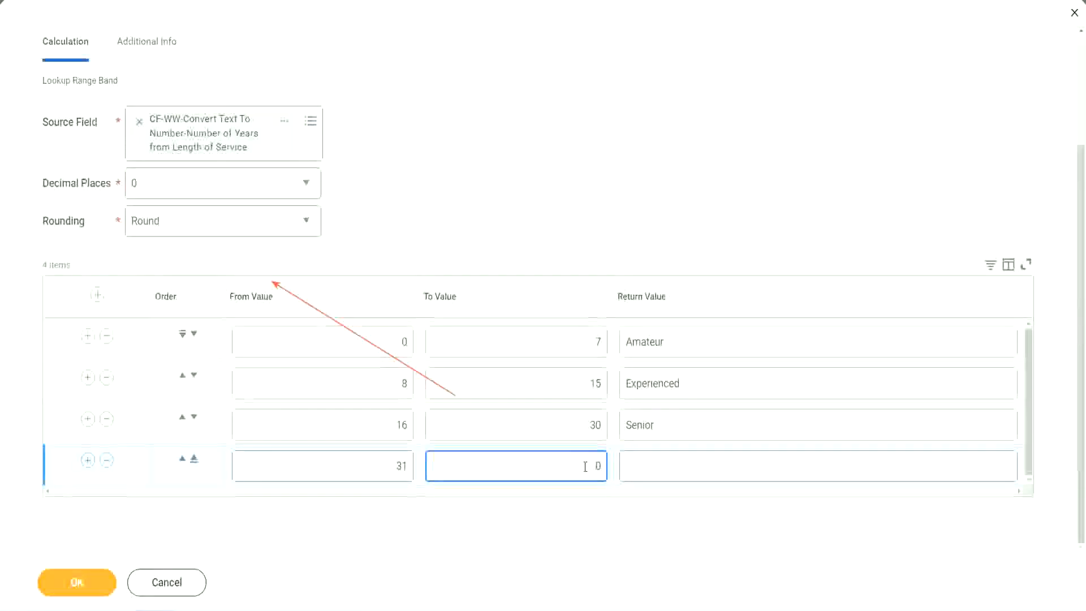
text(1000)
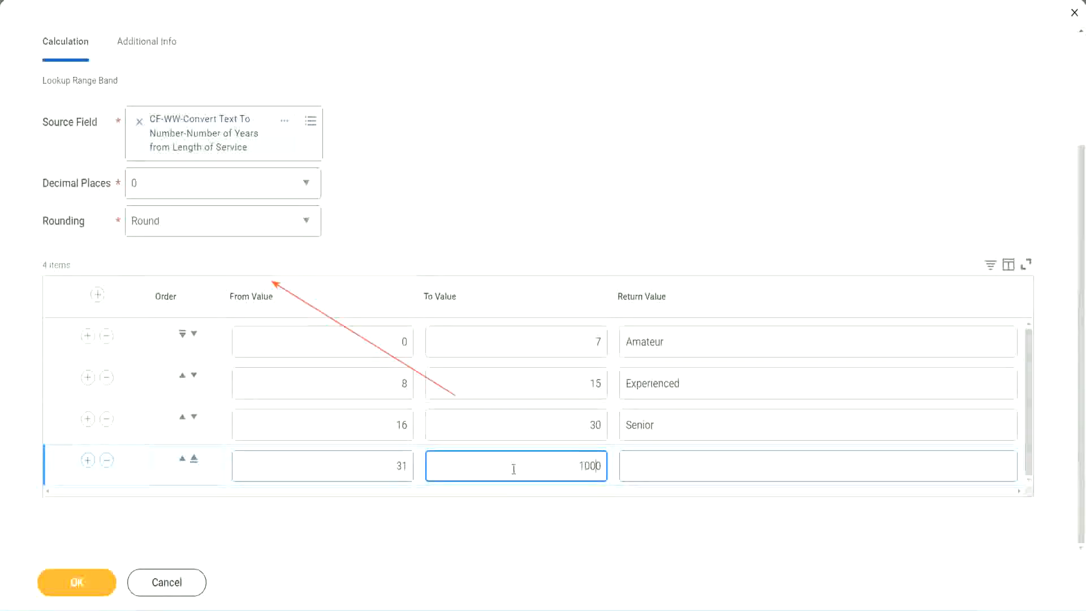
drag(568, 456, 628, 453)
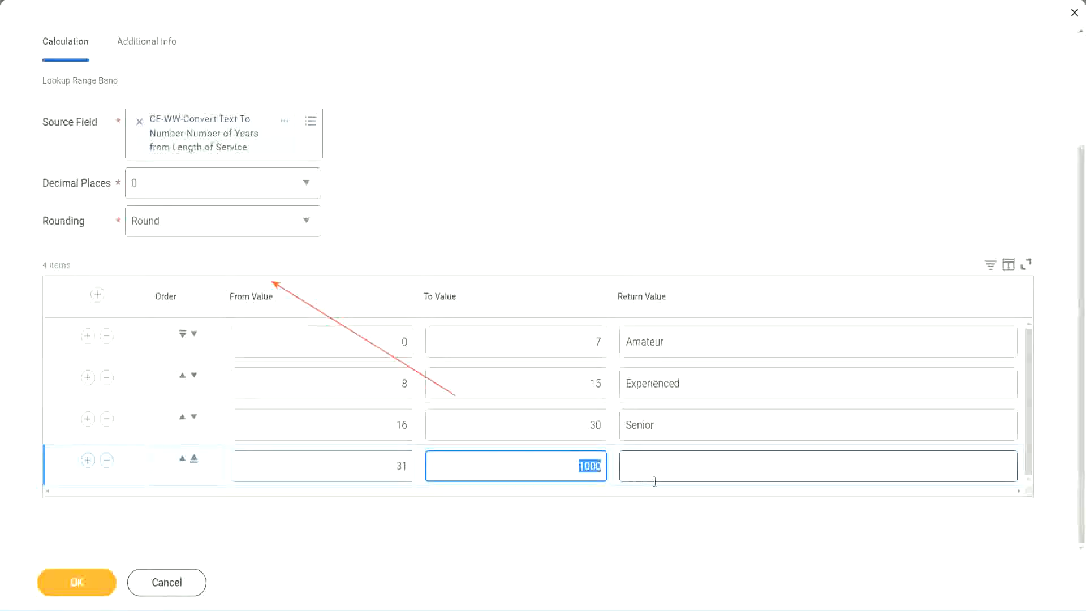
click(585, 459)
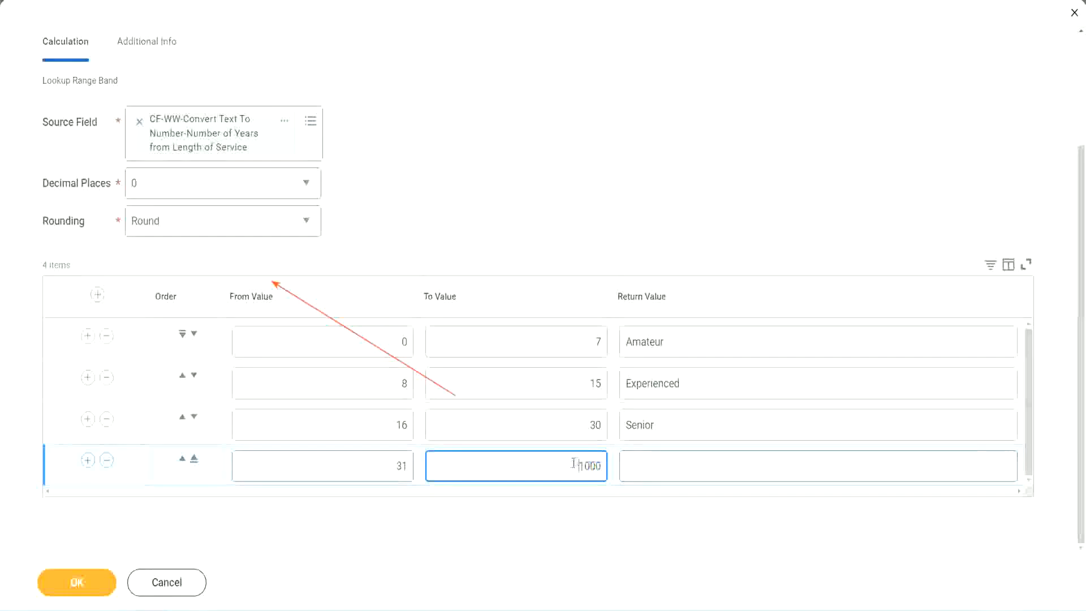
drag(568, 461, 609, 463)
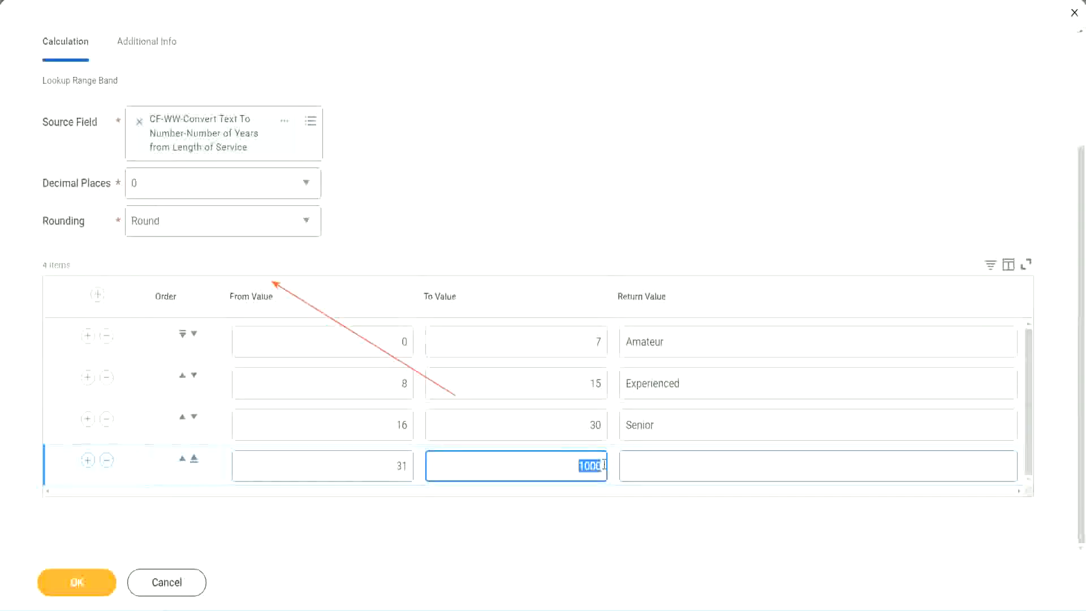
click(678, 466)
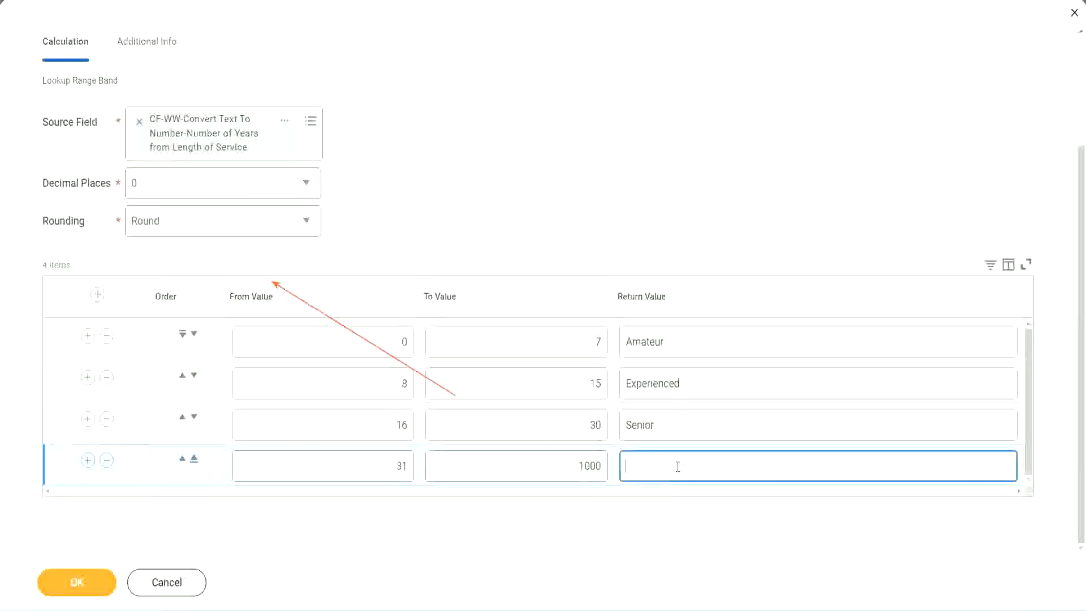
text(Legend)
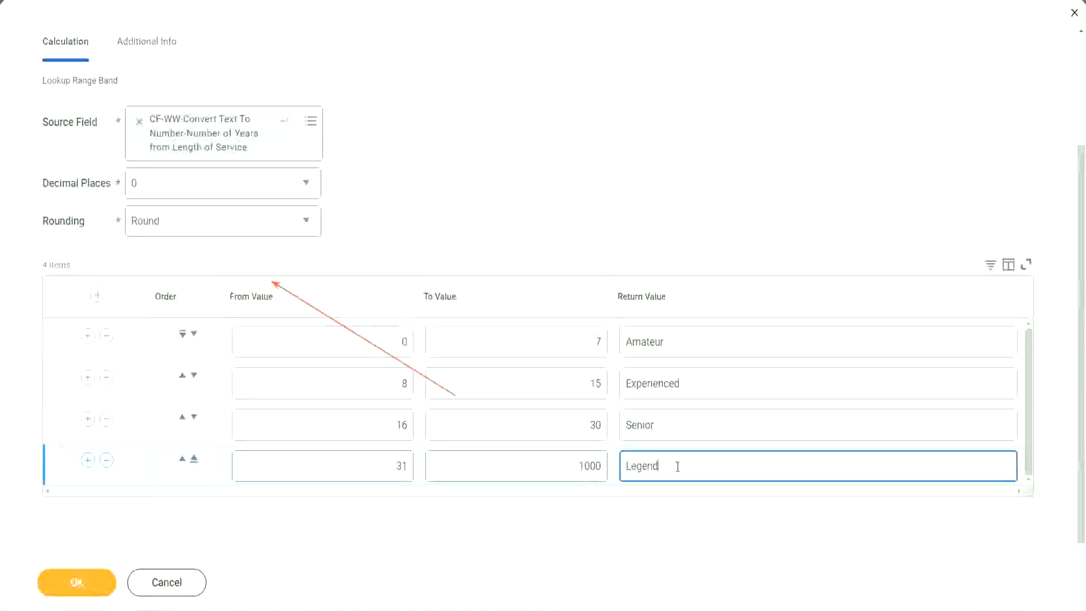
- Review the from values, to values and return values of the four experience bands
click(506, 186)
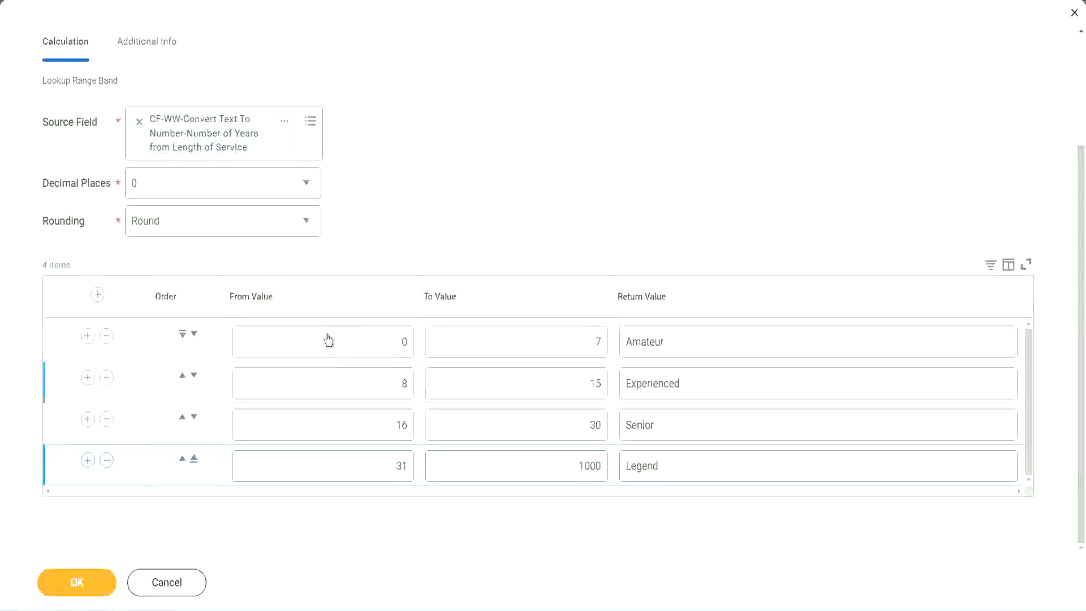
click(706, 340)
click(702, 384)
click(686, 430)
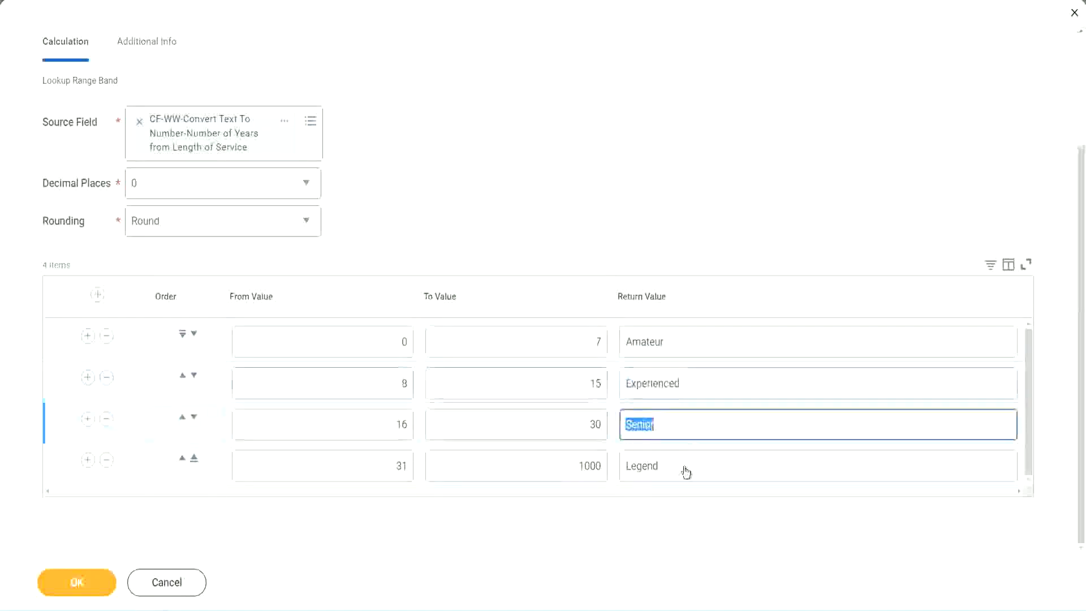
click(686, 469)
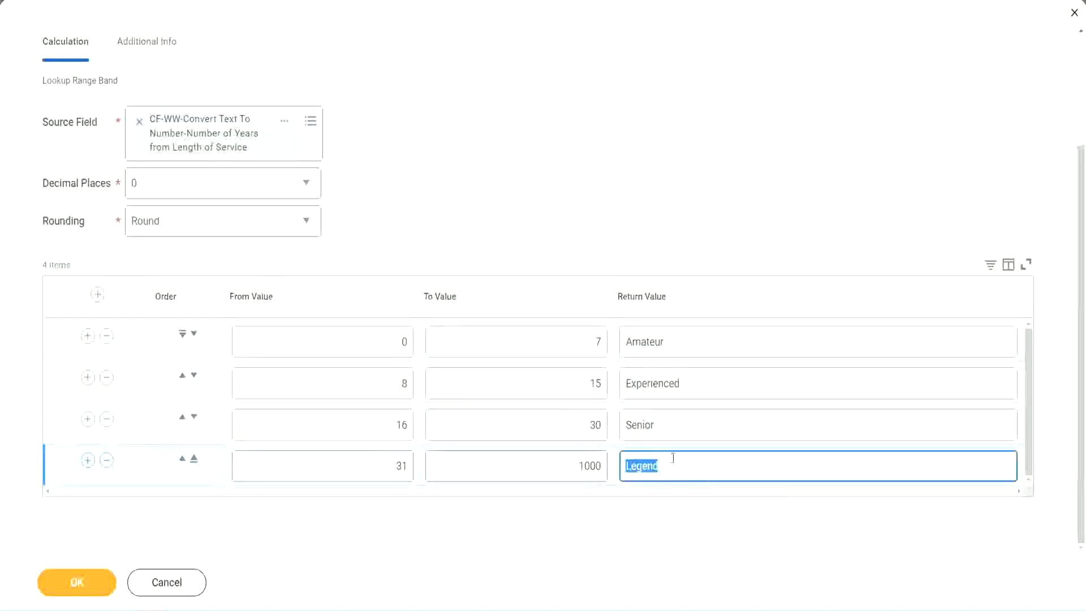
click(350, 344)
click(556, 334)
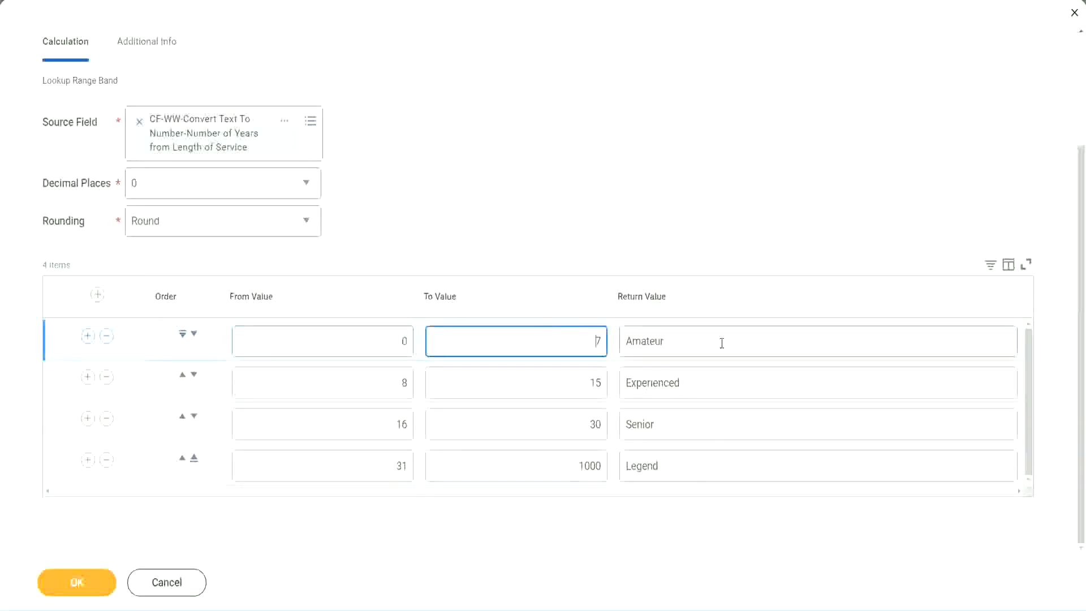
click(721, 342)
click(705, 380)
click(691, 433)
click(683, 466)
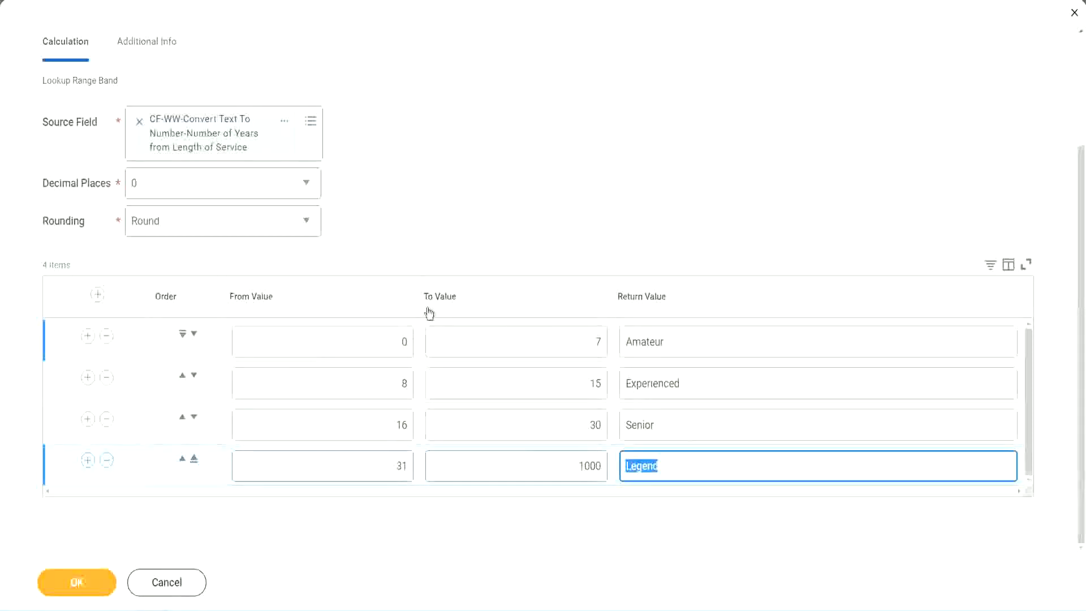
click(504, 240)
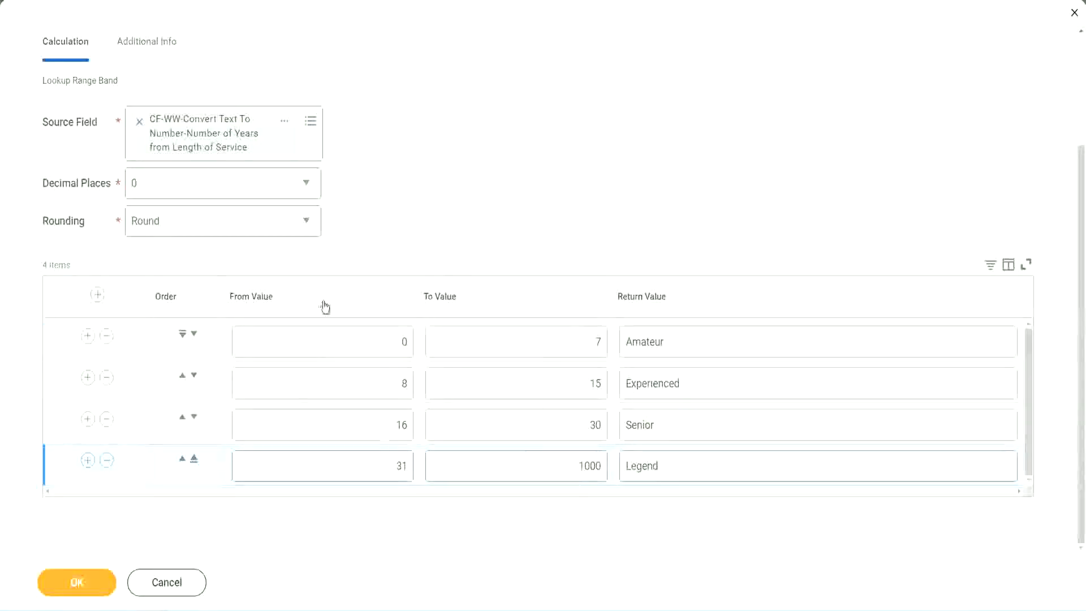
- Save the Lookup Range Band calculated field and copy its name from the save confirmation
click(75, 581)
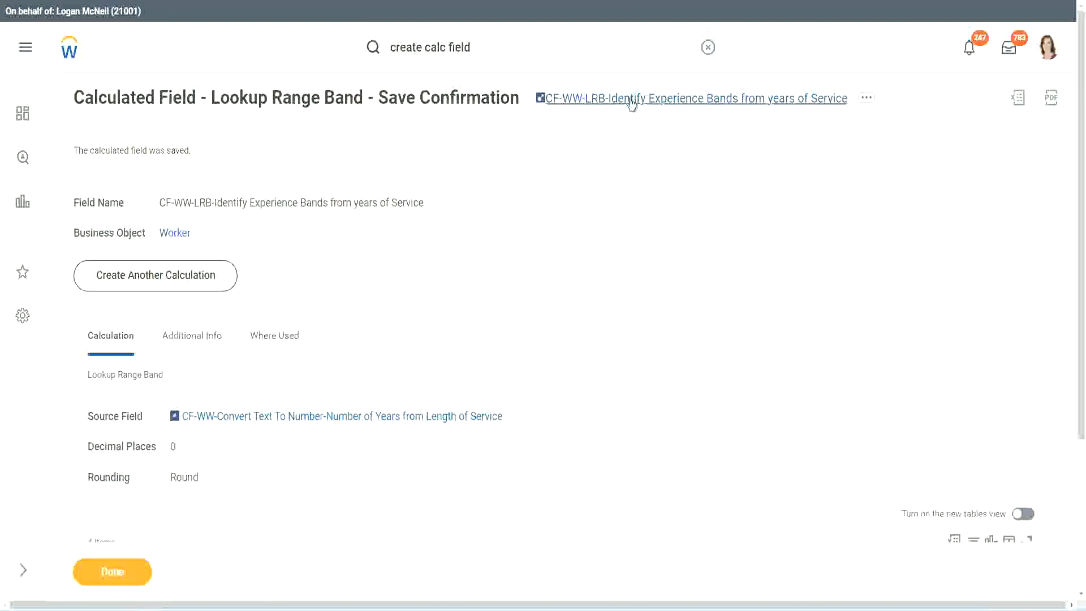
right_click(628, 107)
click(646, 166)
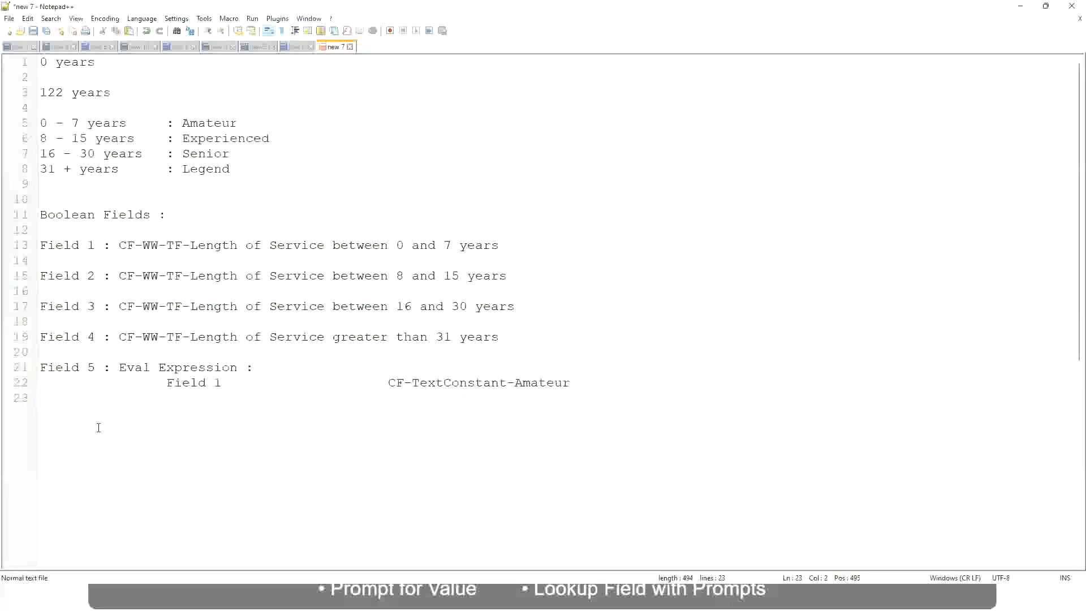
- Switch to the Notepad++ notes and add the amount 10,000 USD on a new line below the Eval Expression notes
key(Return)
key(Return)
key(Return)
key(Left)
text(10,000 USD)
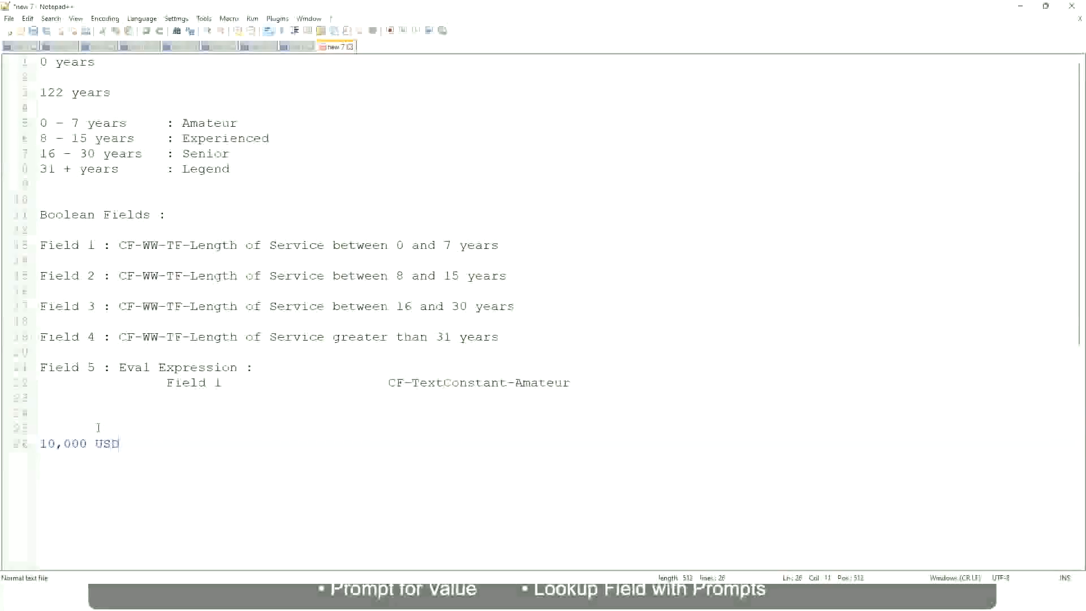
- Add the amount 1,000,000 USD on the same line, spaced well apart from 10,000 USD, and leave a blank line below
key(Tab)
key(Tab)
key(Tab)
key(Tab)
key(Tab)
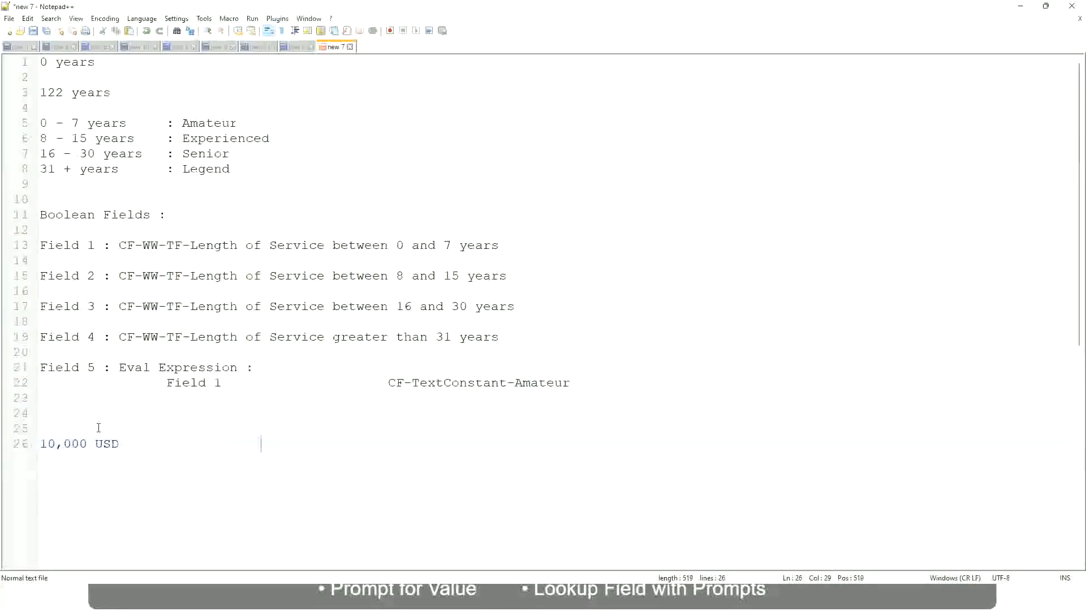
text(1,000,000)
key(Left)
key(Left)
key(Left)
key(Left)
key(Left)
key(shift+End)
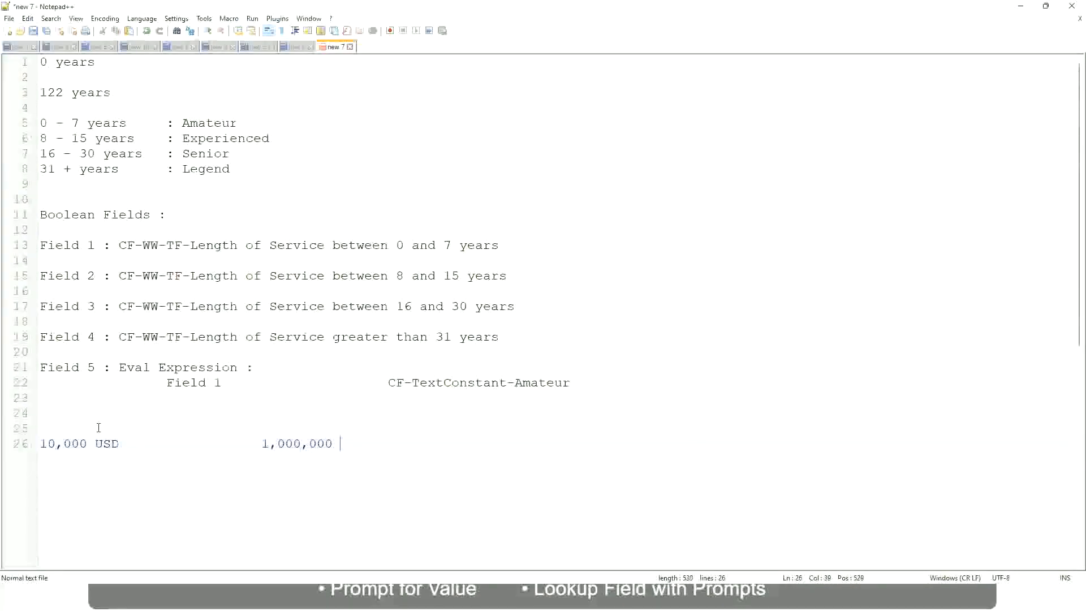
text(USD)
key(Return)
key(Return)
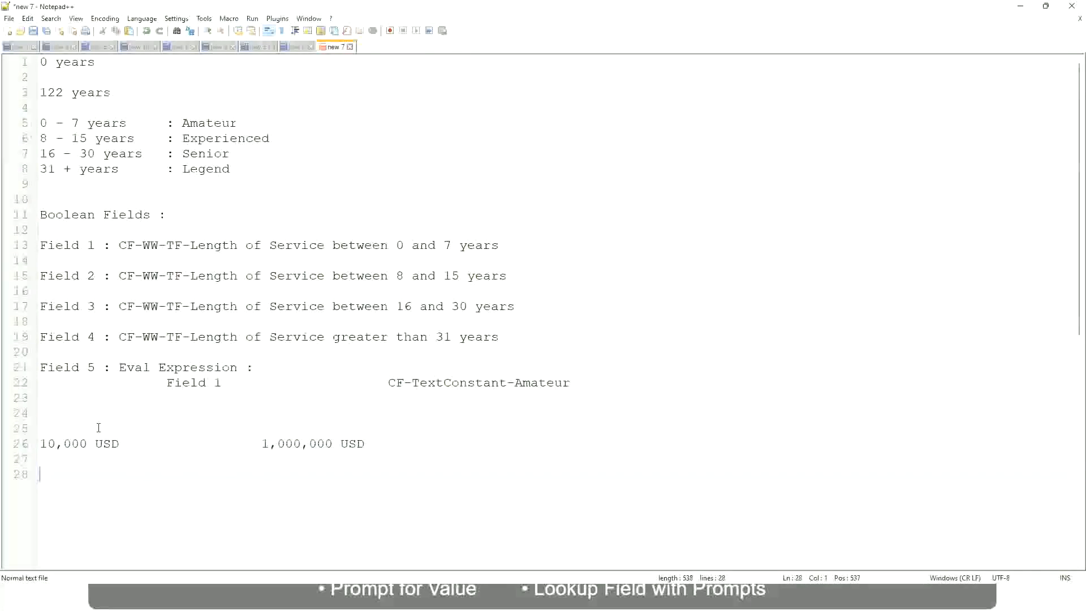
- Add the amount band "10 - 50,000" labelled ": Low" on the empty line below the USD amounts
text(10 - 50,000)
key(Tab)
text(: Low)
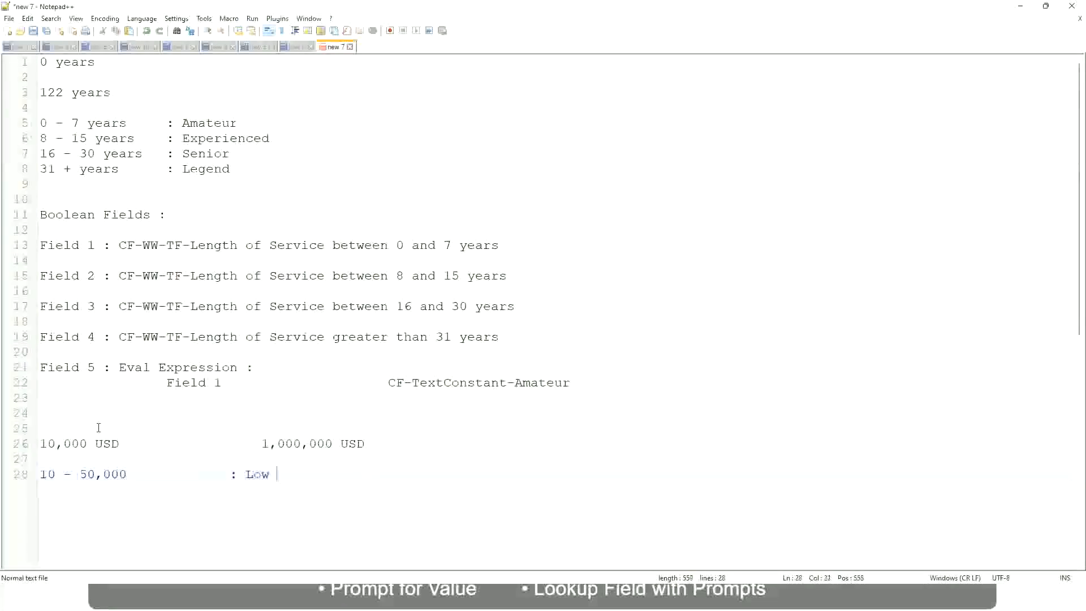
- Add the band "50,001 - 150,000" labelled ": Medium" directly below the Low band, with the labels aligned
key(Return)
key(Return)
key(Up)
text(50,001 )
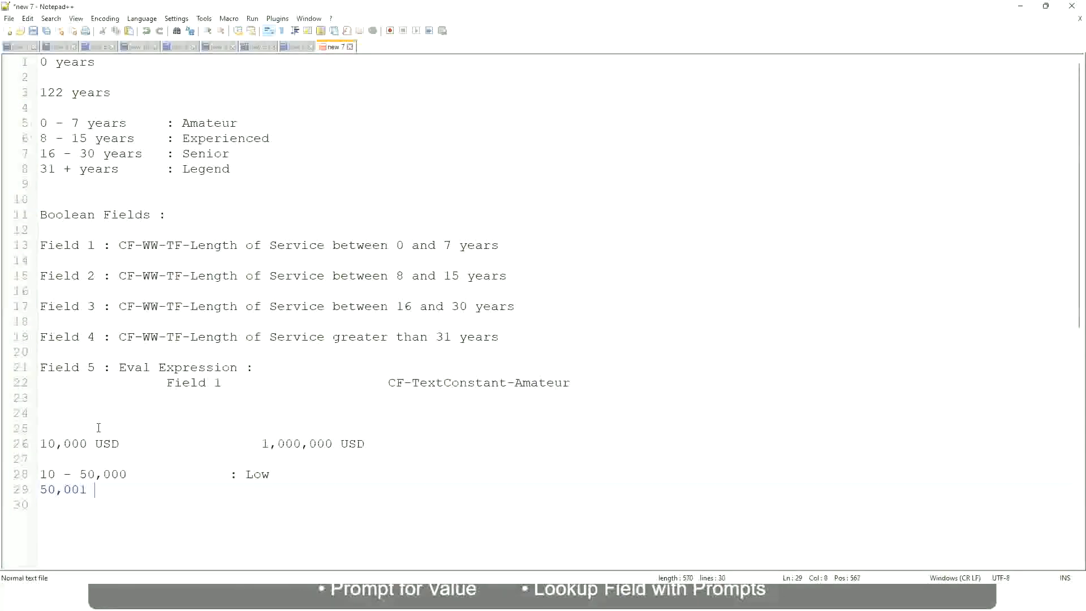
text(- 150,000)
key(Tab)
key(Tab)
text(: Med)
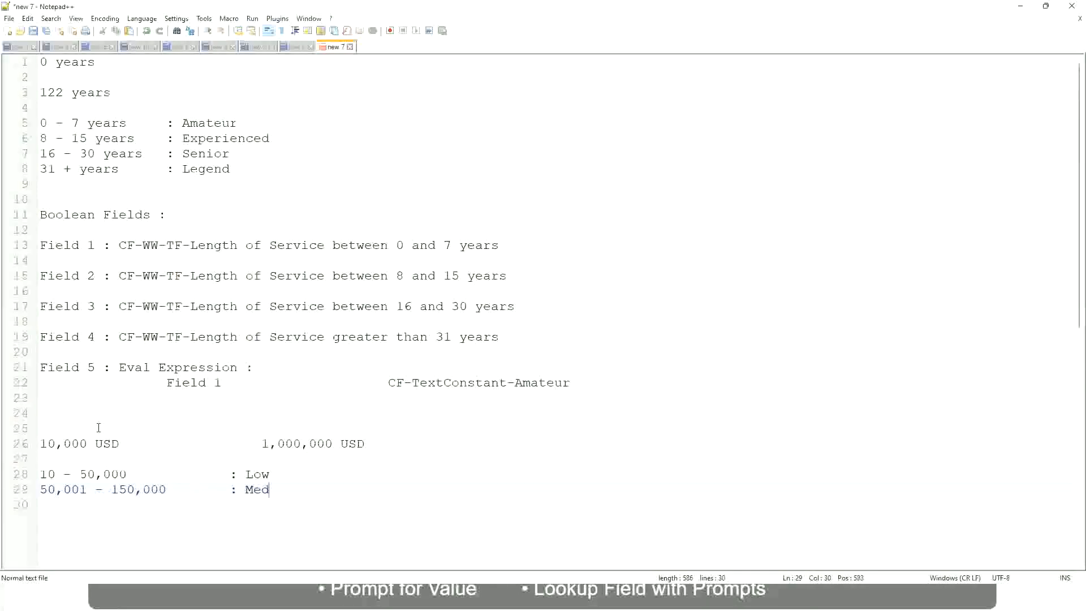
text(ium)
- Add the band "> 150,000" labelled ": High" below the Medium band, aligned with the labels above
key(Return)
text(> 150,000)
key(Tab)
key(Tab)
key(Tab)
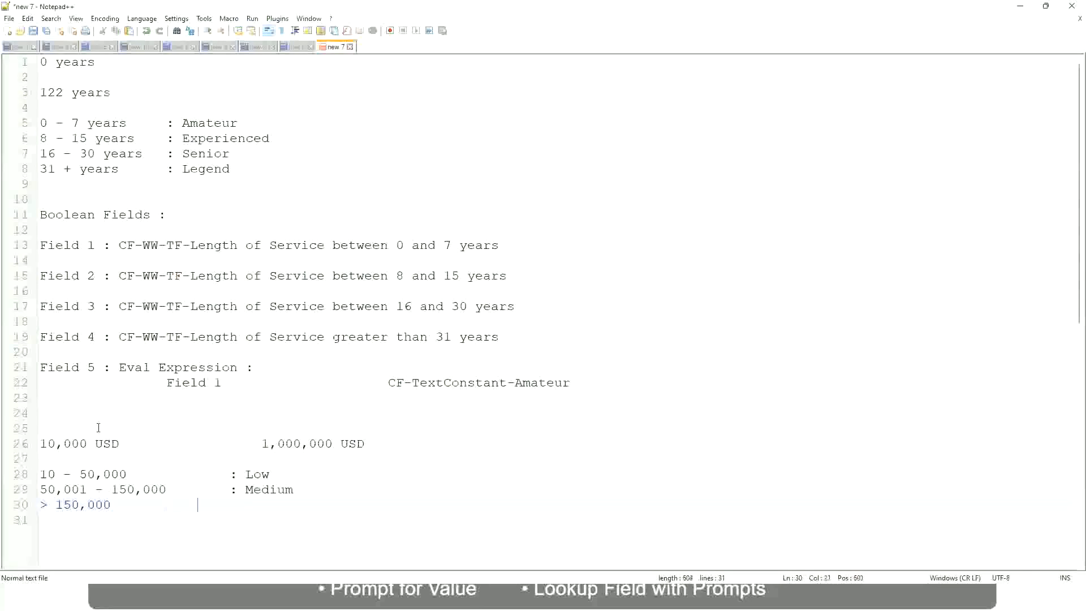
key(Tab)
text(: High)
- Review the two USD amounts that span the range and the Low, Medium and High bands listed beneath them
click(35, 443)
click(35, 444)
click(48, 444)
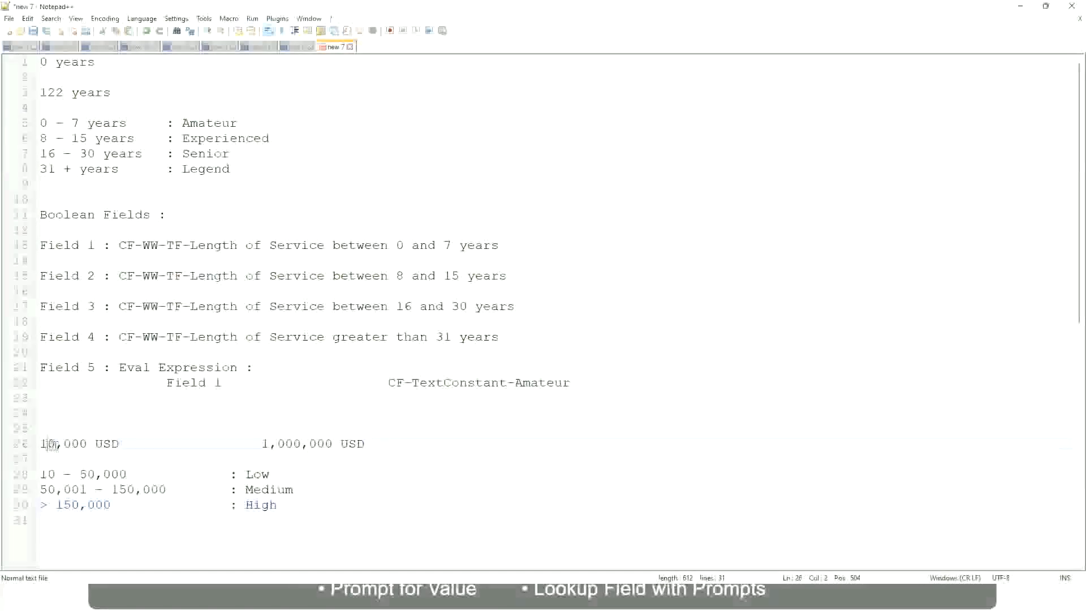
double_click(323, 444)
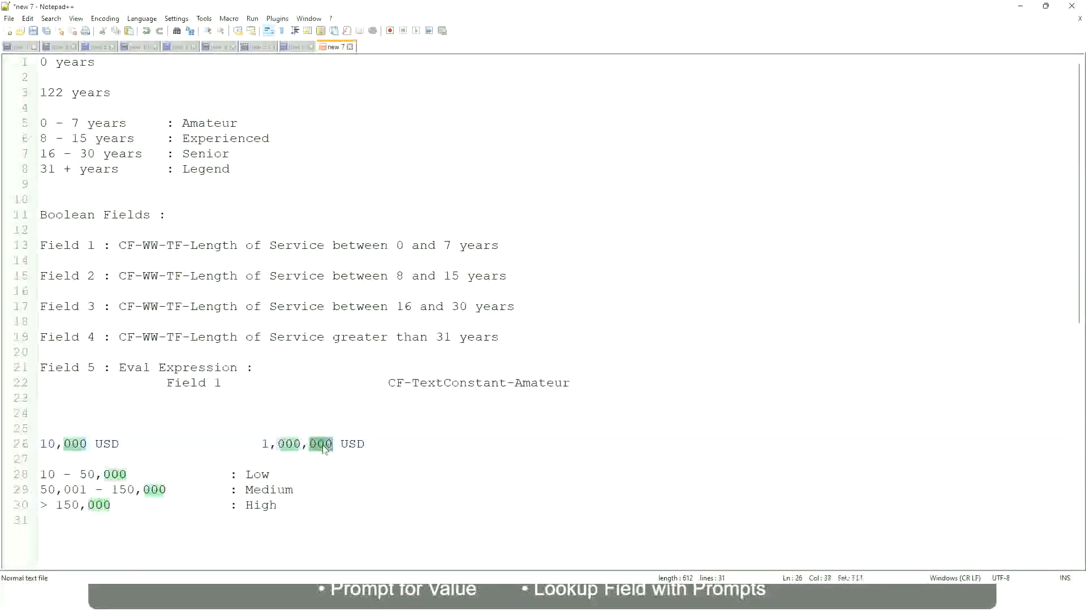
click(201, 490)
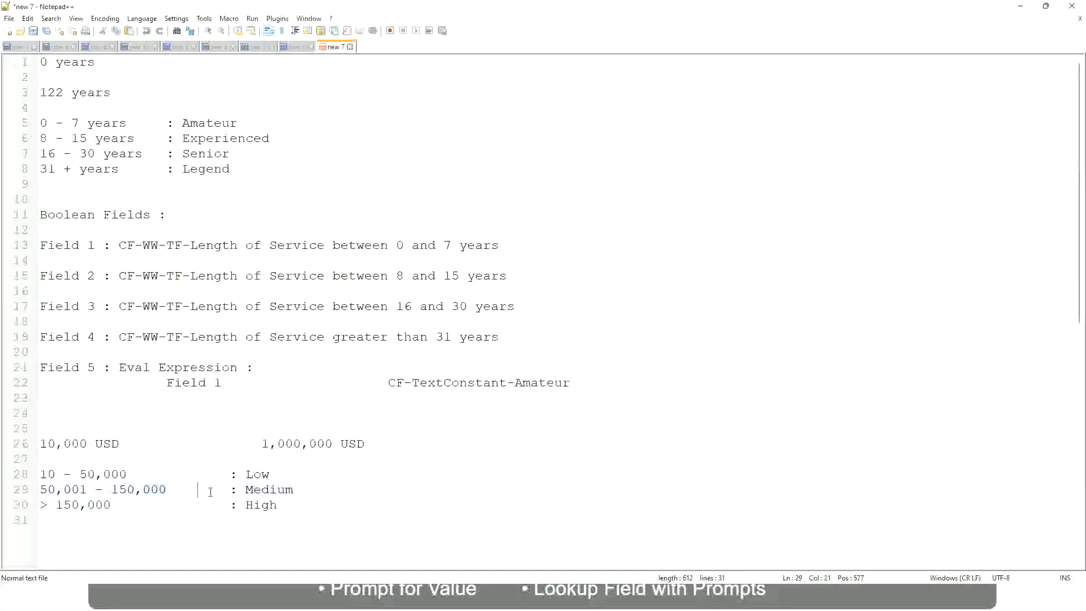
click(35, 444)
click(334, 445)
click(262, 474)
click(261, 506)
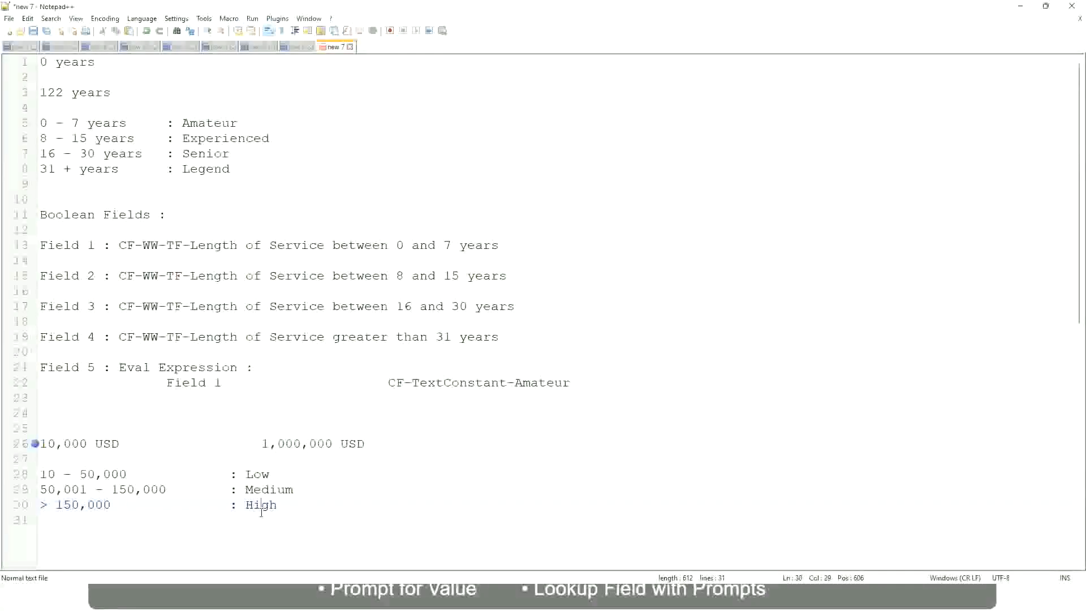
click(131, 460)
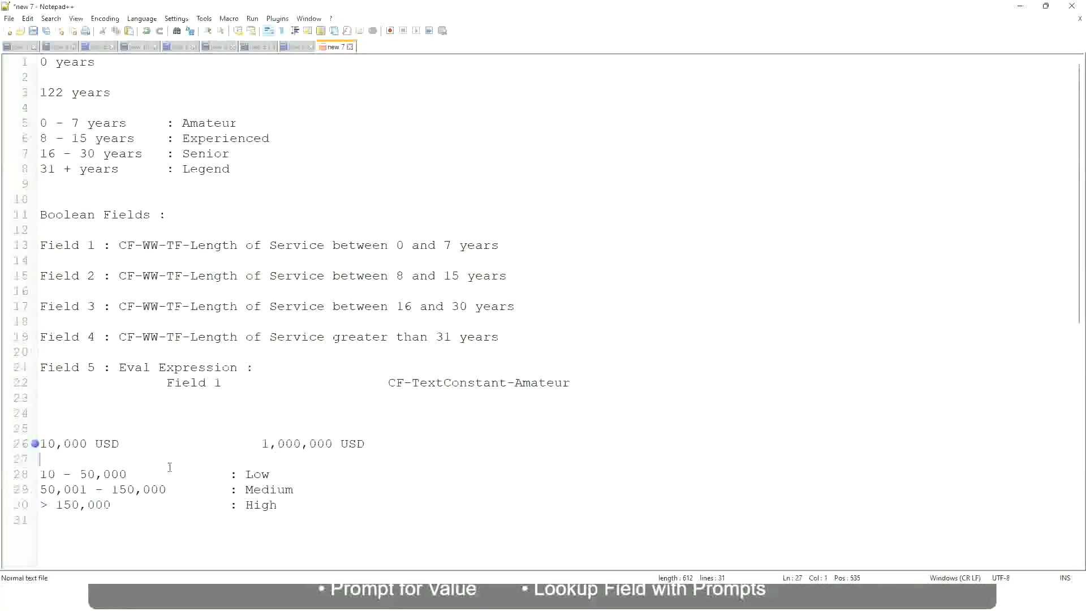
click(279, 503)
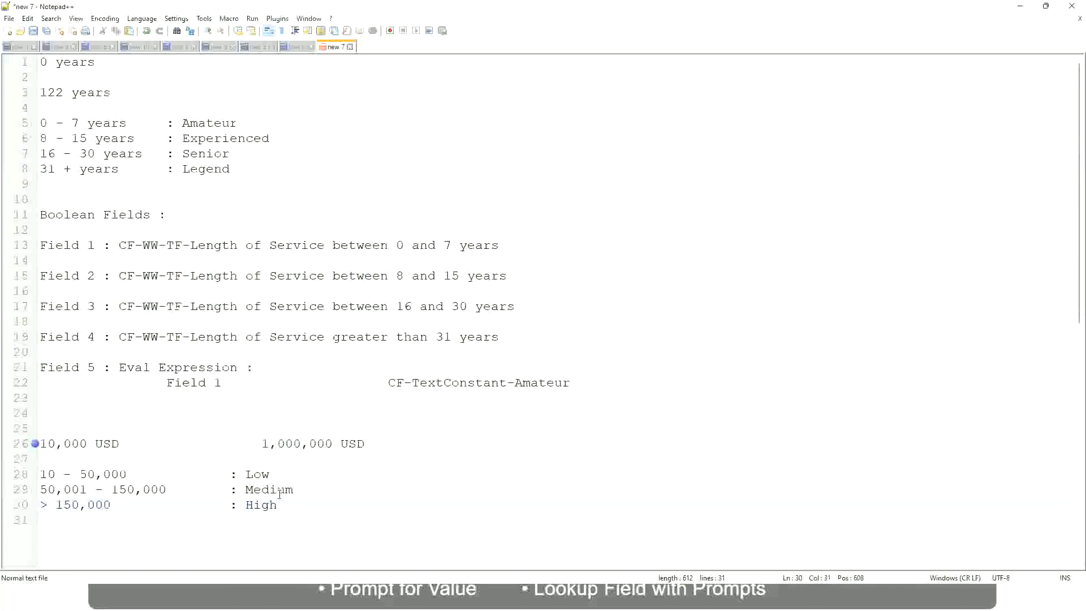